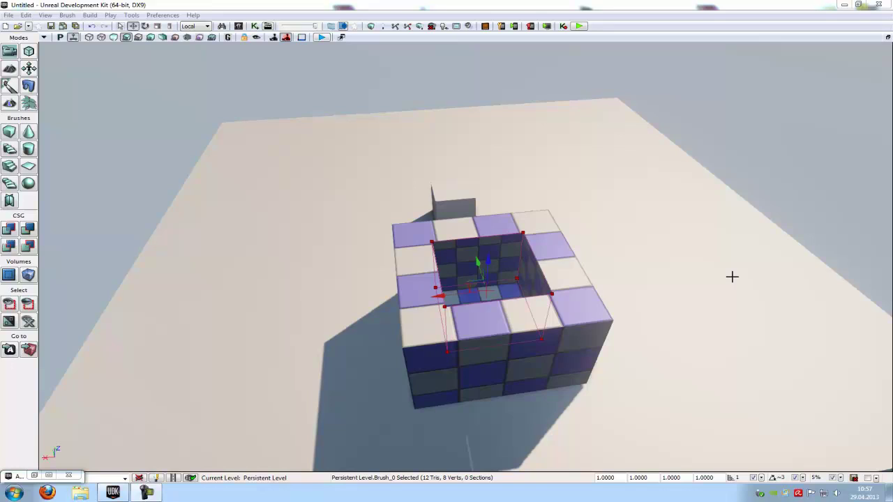
Place a FluidSurfaceActor from the actor classes in the hollow of the checkered box and put the browser away
{"action": "mouse_move", "coordinate": [726, 277]}
{"action": "right_mouse_down"}
{"action": "mouse_move", "coordinate": [605, 259]}
{"action": "mouse_move", "coordinate": [847, 276]}
{"action": "mouse_move", "coordinate": [678, 301]}
{"action": "mouse_move", "coordinate": [735, 275]}
{"action": "right_mouse_up"}
{"action": "mouse_move", "coordinate": [487, 302]}
{"action": "right_mouse_down"}
{"action": "mouse_move", "coordinate": [438, 280]}
{"action": "mouse_move", "coordinate": [371, 286]}
{"action": "mouse_move", "coordinate": [605, 307]}
{"action": "mouse_move", "coordinate": [589, 309]}
{"action": "mouse_move", "coordinate": [630, 281]}
{"action": "mouse_move", "coordinate": [733, 285]}
{"action": "mouse_move", "coordinate": [743, 296]}
{"action": "mouse_move", "coordinate": [576, 289]}
{"action": "mouse_move", "coordinate": [486, 303]}
{"action": "mouse_move", "coordinate": [454, 227]}
{"action": "right_mouse_up"}
{"action": "left_click", "coordinate": [49, 15]}
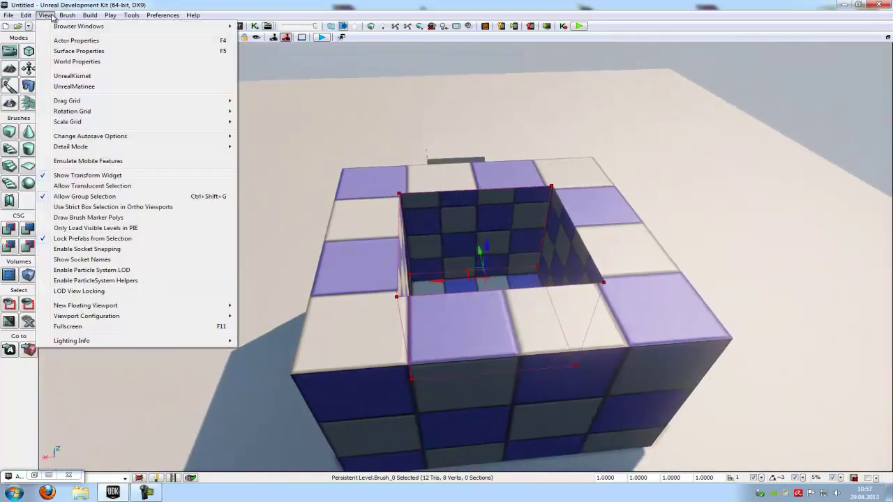
{"action": "mouse_move", "coordinate": [59, 26]}
{"action": "left_click", "coordinate": [280, 38]}
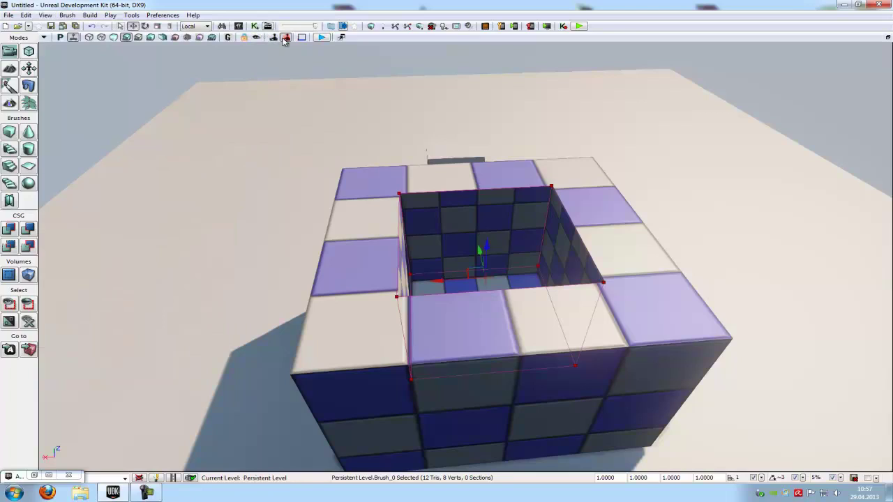
{"action": "left_click", "coordinate": [34, 475]}
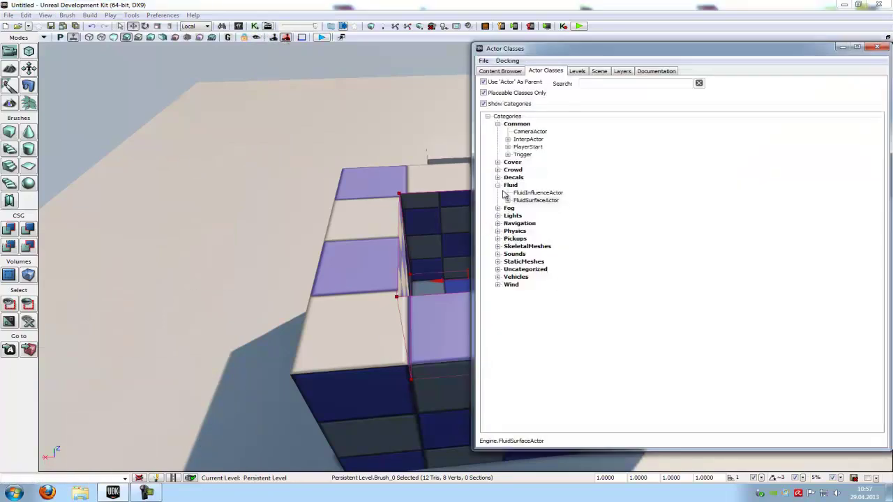
{"action": "left_click_drag", "start_coordinate": [595, 50], "coordinate": [677, 52]}
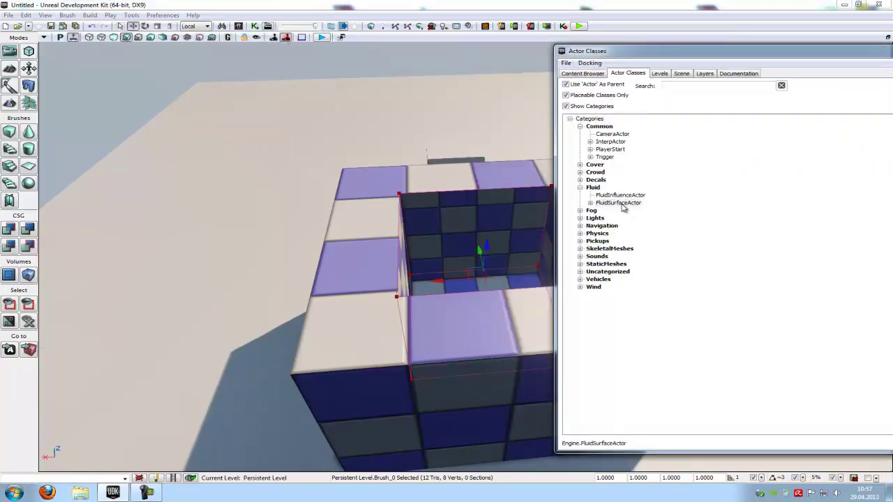
{"action": "left_click_drag", "start_coordinate": [623, 207], "coordinate": [512, 262]}
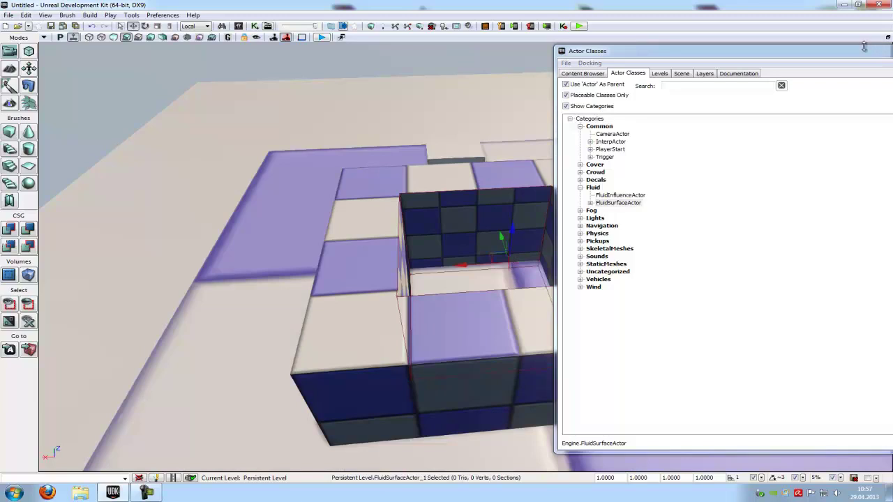
{"action": "left_click_drag", "start_coordinate": [864, 46], "coordinate": [771, 120]}
{"action": "left_click", "coordinate": [735, 107]}
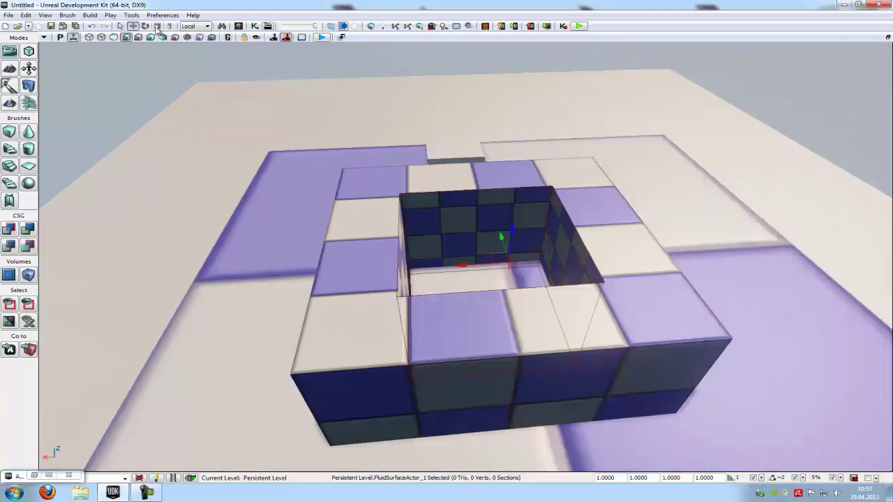
Move the fluid surface horizontally so it sits centred within the hollow of the checkered box
{"action": "left_click_drag", "start_coordinate": [497, 231], "coordinate": [499, 233]}
{"action": "left_click", "coordinate": [134, 27]}
{"action": "left_click", "coordinate": [132, 26]}
{"action": "left_click_drag", "start_coordinate": [462, 265], "coordinate": [422, 269]}
{"action": "left_click_drag", "start_coordinate": [461, 238], "coordinate": [462, 279]}
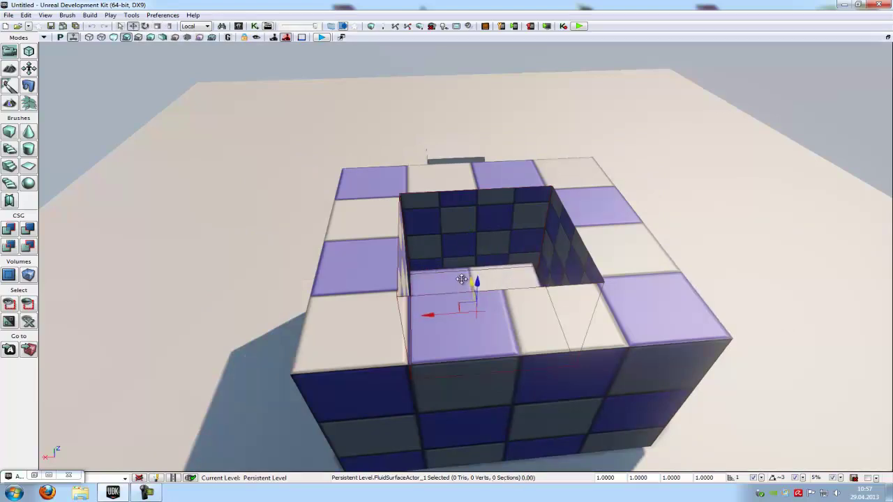
Scale the fluid surface along X so that it spans the full width of the hollow
{"action": "mouse_move", "coordinate": [463, 279]}
{"action": "right_mouse_down"}
{"action": "mouse_move", "coordinate": [470, 188]}
{"action": "mouse_move", "coordinate": [429, 339]}
{"action": "mouse_move", "coordinate": [469, 272]}
{"action": "right_mouse_up"}
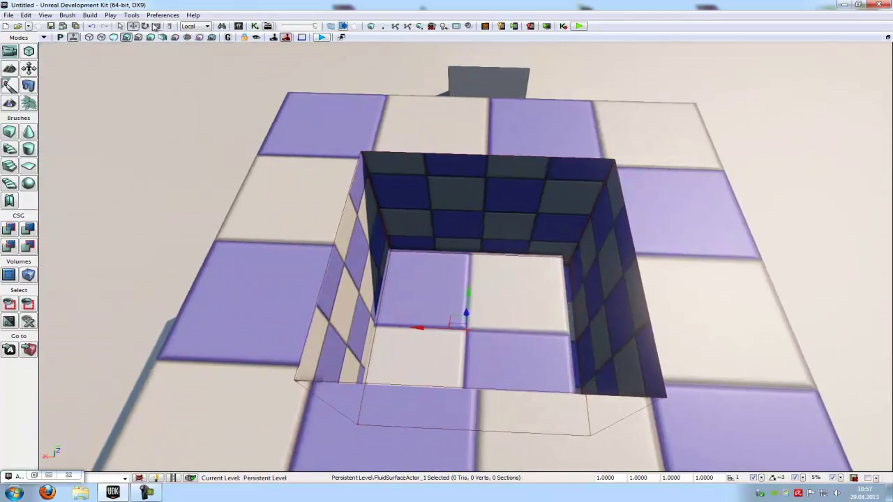
{"action": "left_click", "coordinate": [157, 26]}
{"action": "left_click_drag", "start_coordinate": [410, 327], "coordinate": [411, 327]}
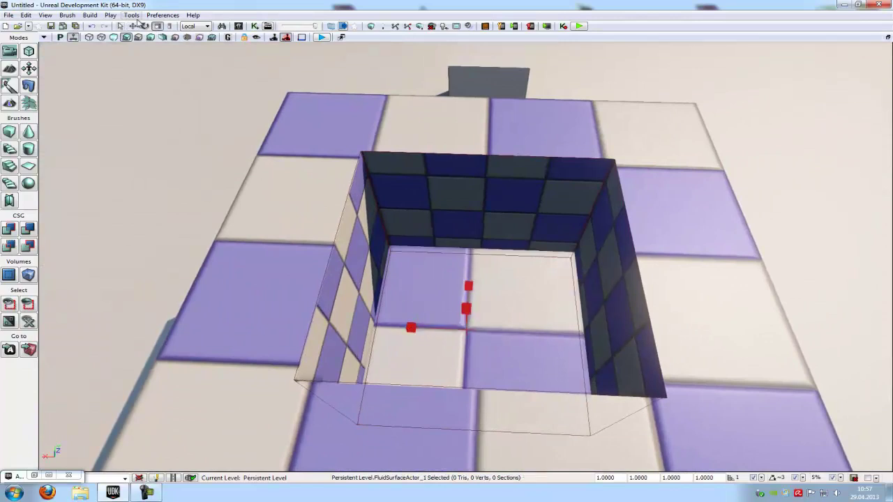
Raise the fluid surface to the upper rim of the hollow
{"action": "key", "text": "space"}
{"action": "right_click_drag", "start_coordinate": [478, 316], "coordinate": [468, 296]}
{"action": "left_click_drag", "start_coordinate": [469, 295], "coordinate": [522, 144]}
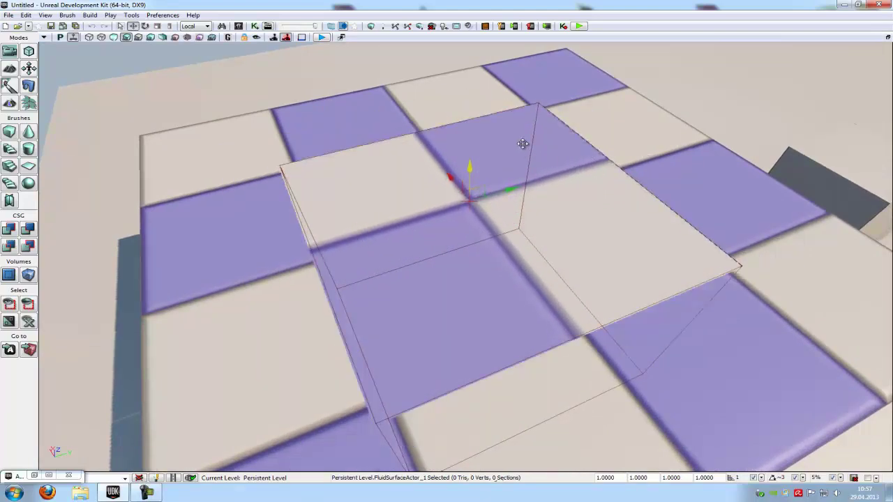
Select the builder brush in the hollow and add a PostProcessVolume from its shape
{"action": "mouse_move", "coordinate": [523, 143]}
{"action": "right_mouse_down"}
{"action": "mouse_move", "coordinate": [591, 207]}
{"action": "mouse_move", "coordinate": [737, 175]}
{"action": "mouse_move", "coordinate": [707, 151]}
{"action": "mouse_move", "coordinate": [717, 131]}
{"action": "mouse_move", "coordinate": [558, 209]}
{"action": "mouse_move", "coordinate": [540, 151]}
{"action": "right_mouse_up"}
{"action": "left_click", "coordinate": [546, 155]}
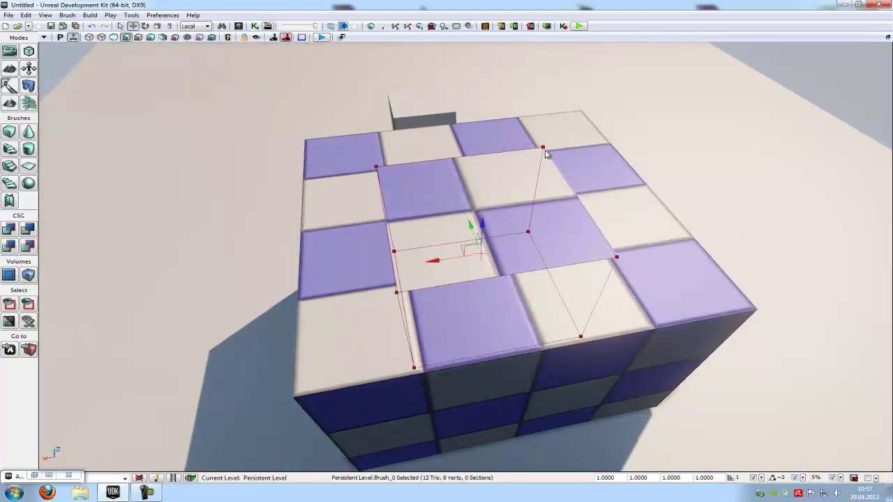
{"action": "right_click", "coordinate": [28, 277]}
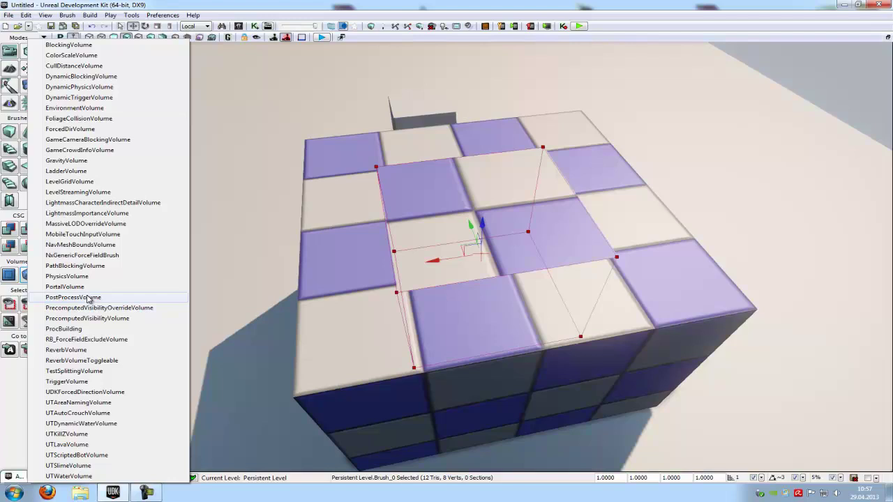
{"action": "left_click", "coordinate": [74, 298]}
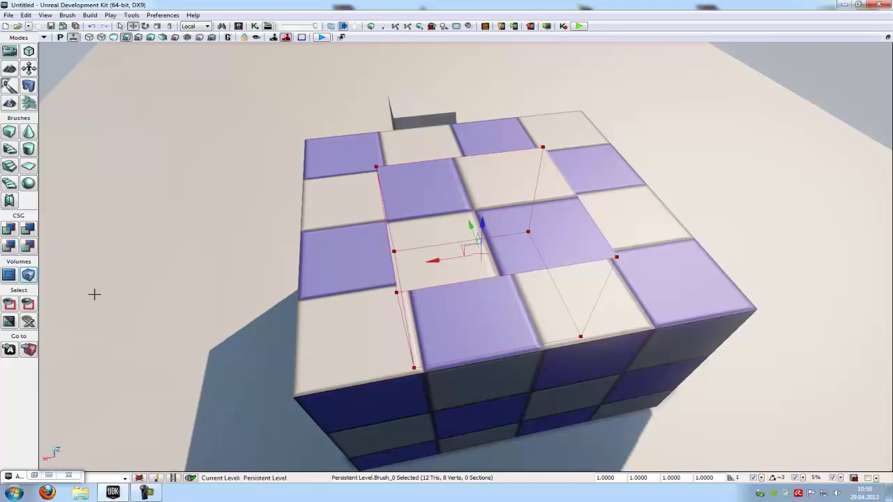
Move the builder brush outside the box and select the PostProcessVolume in the hollow with its actor properties open
{"action": "key", "text": "F4"}
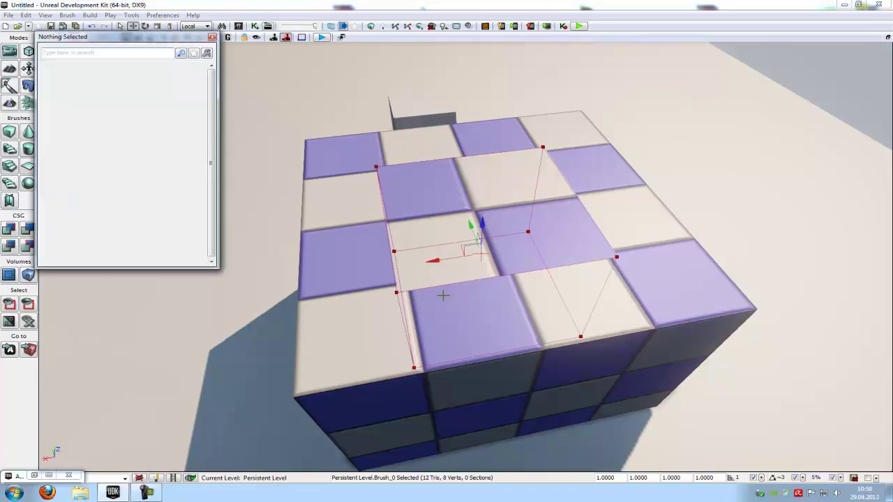
{"action": "left_click_drag", "start_coordinate": [441, 262], "coordinate": [757, 181]}
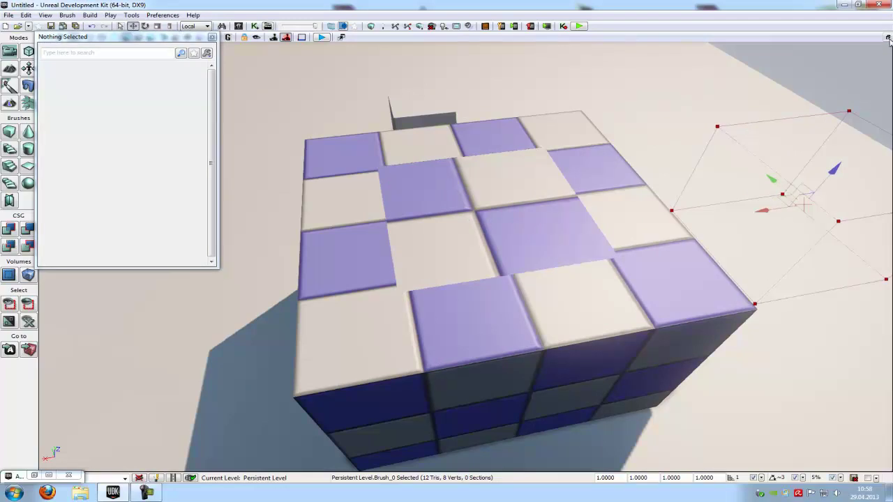
{"action": "left_click", "coordinate": [888, 38]}
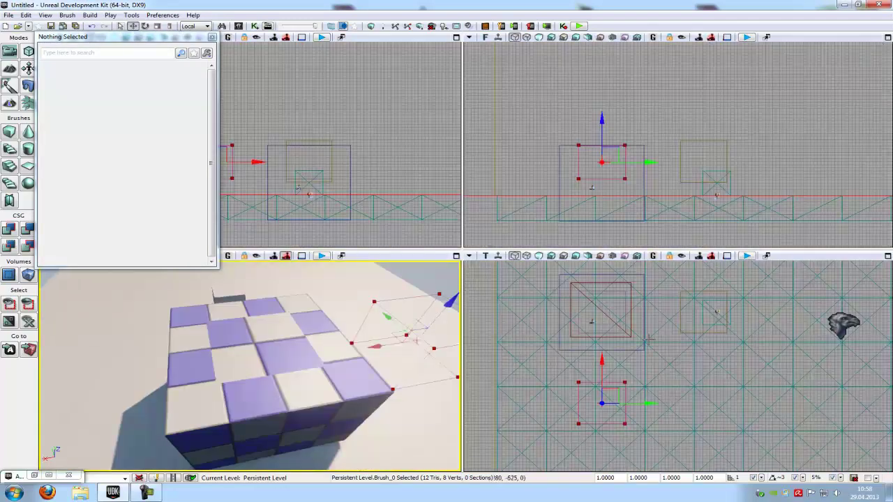
{"action": "left_click", "coordinate": [626, 314]}
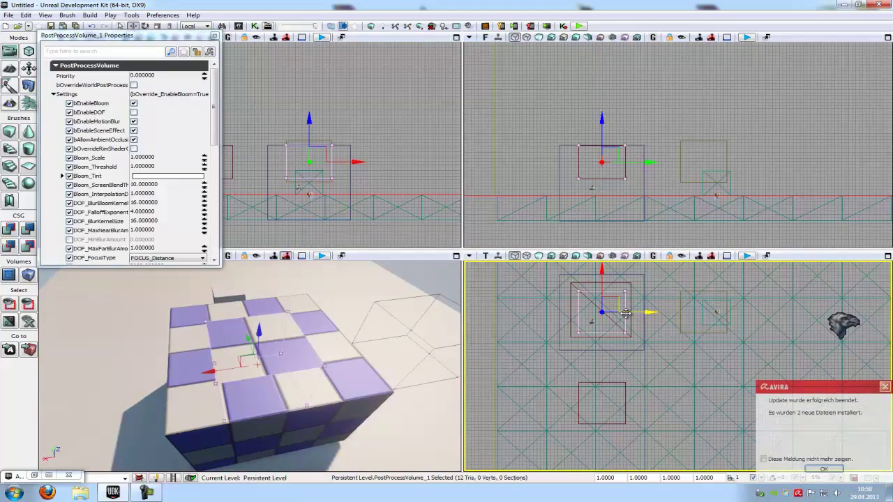
{"action": "left_click", "coordinate": [456, 256]}
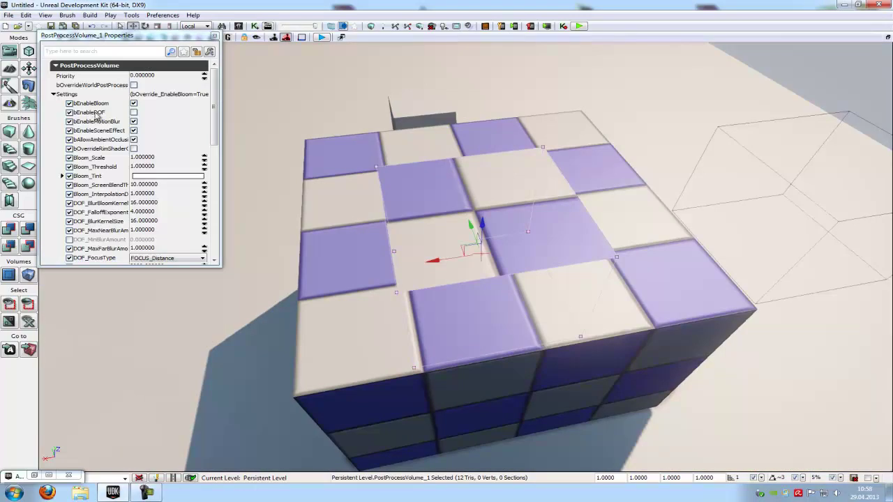
Enable depth of field on the PostProcessVolume and set DOF_FocusInnerRadius to 96
{"action": "left_click", "coordinate": [133, 111]}
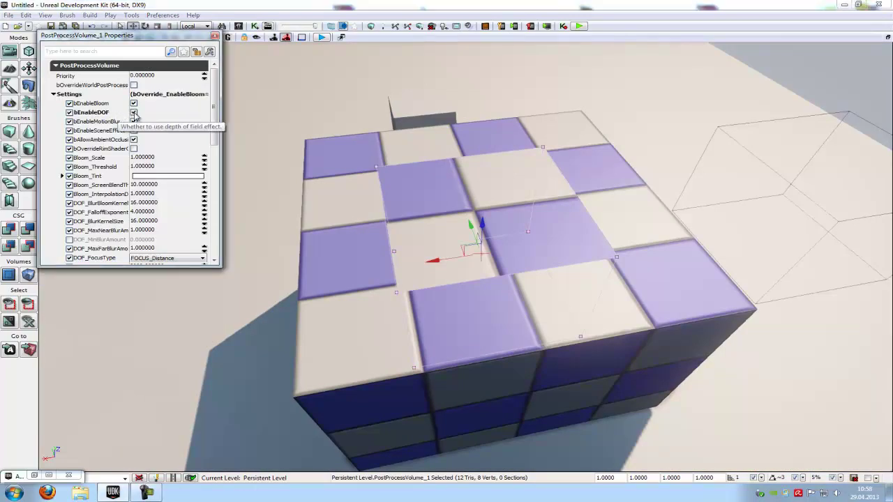
{"action": "scroll", "coordinate": [532, 269], "scroll_direction": "up", "scroll_amount": 10}
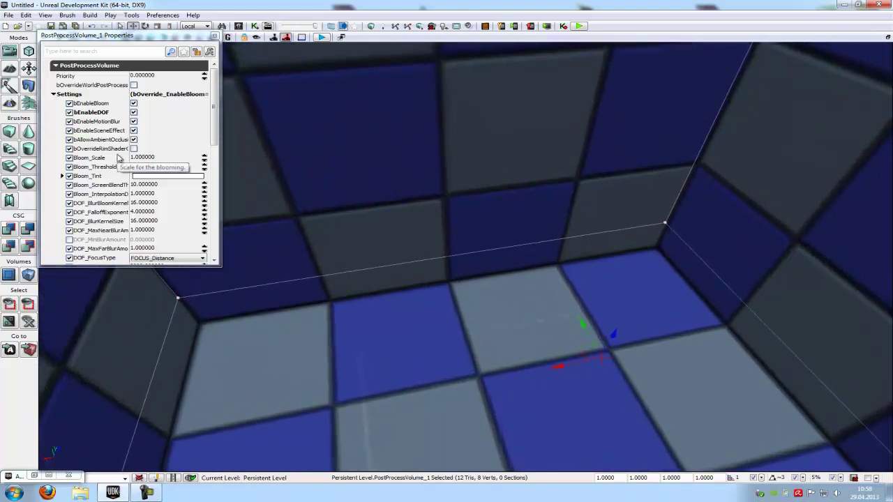
{"action": "scroll", "coordinate": [208, 149], "scroll_direction": "down", "scroll_amount": 3}
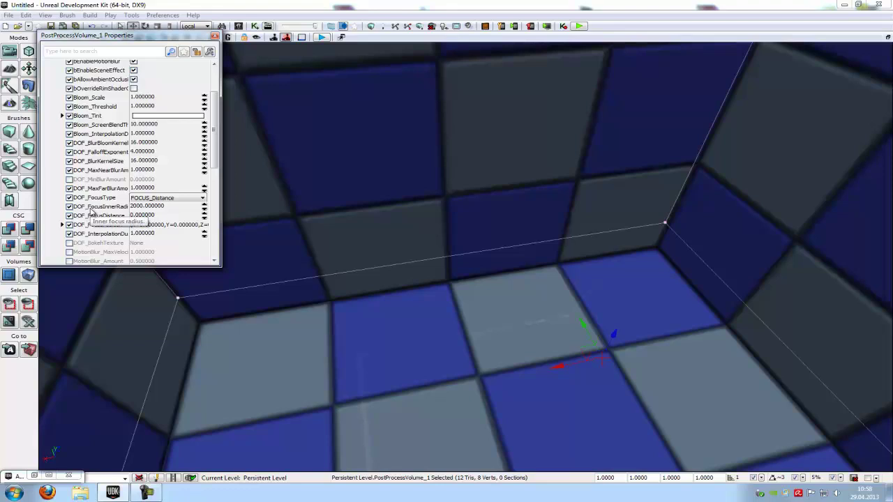
{"action": "right_click", "coordinate": [91, 211]}
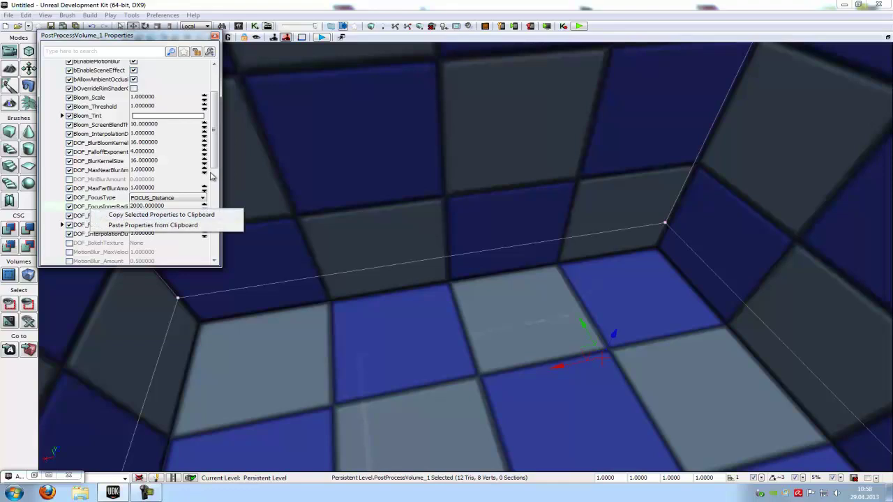
{"action": "left_click_drag", "start_coordinate": [215, 157], "coordinate": [214, 160]}
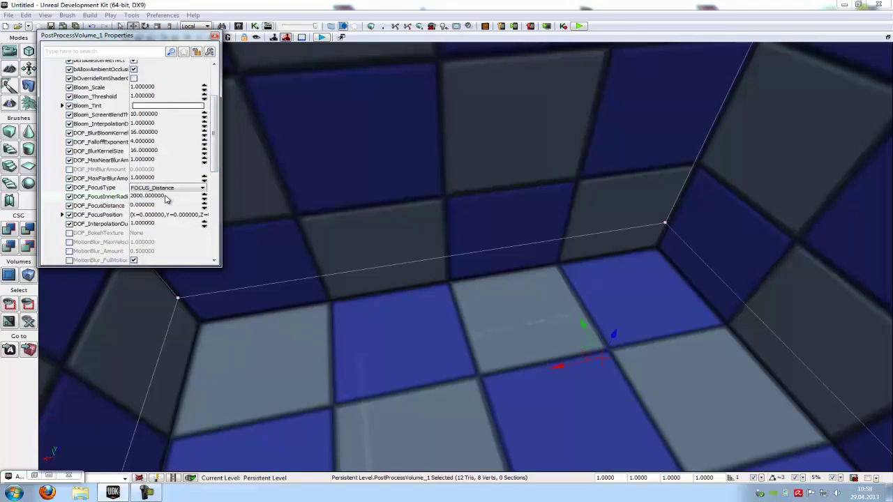
{"action": "left_click", "coordinate": [166, 198]}
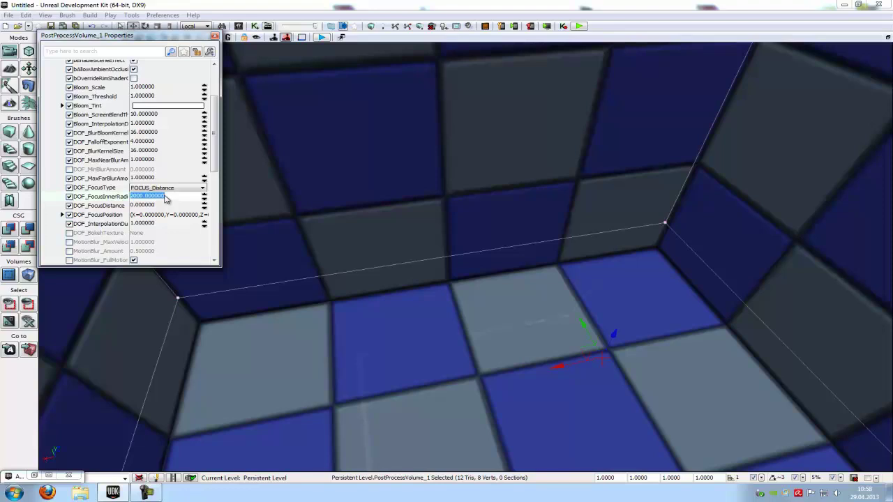
{"action": "key", "text": "Return"}
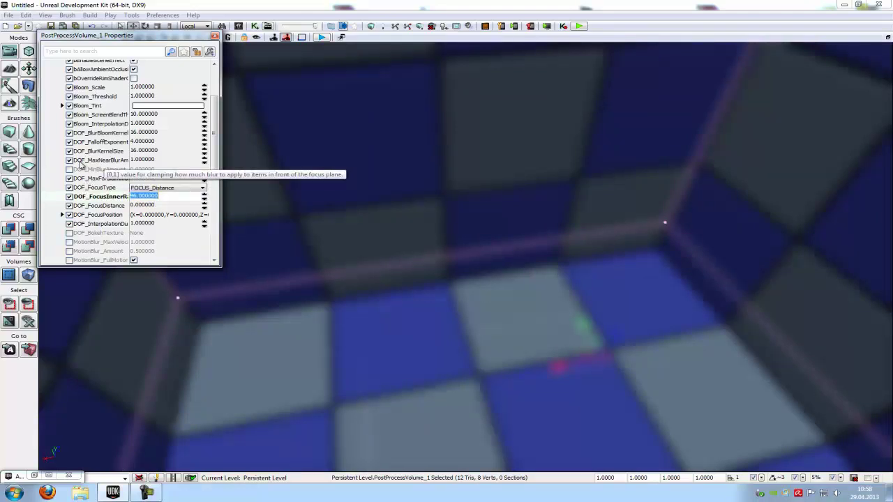
Set the maximum near blur amount of the volume's depth of field to 0.3
{"action": "left_click", "coordinate": [150, 160]}
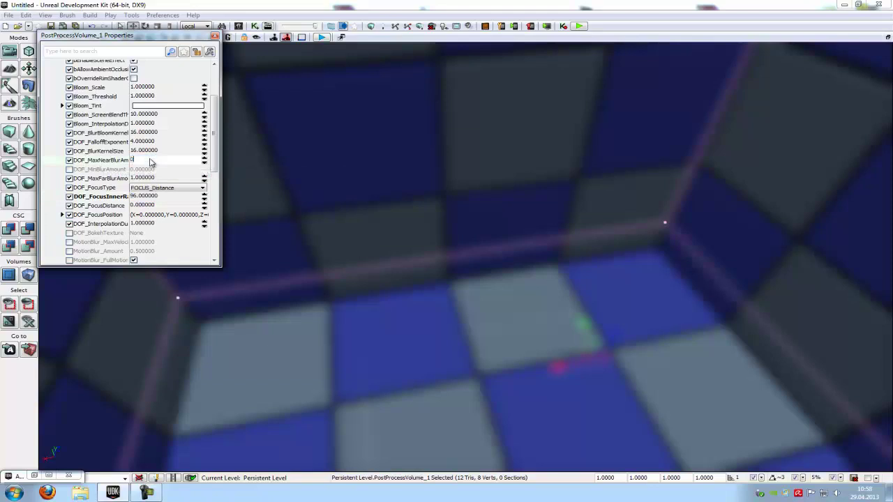
{"action": "key", "text": "Return"}
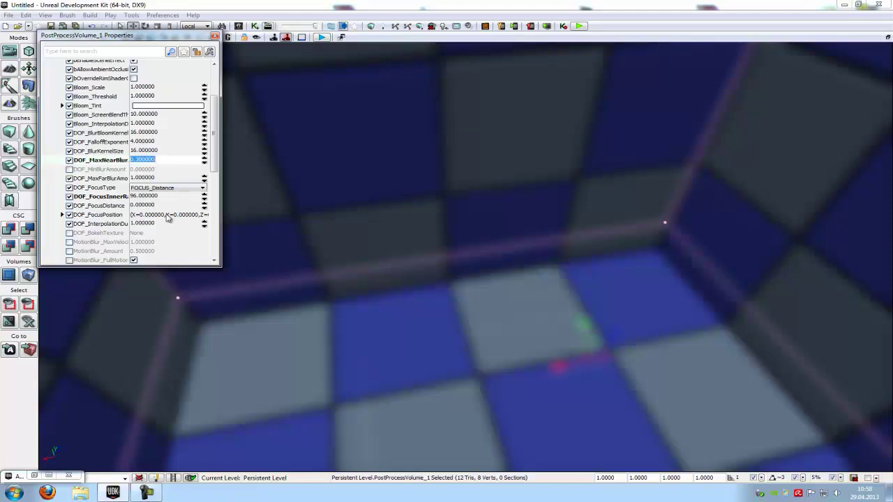
{"action": "left_click", "coordinate": [144, 206]}
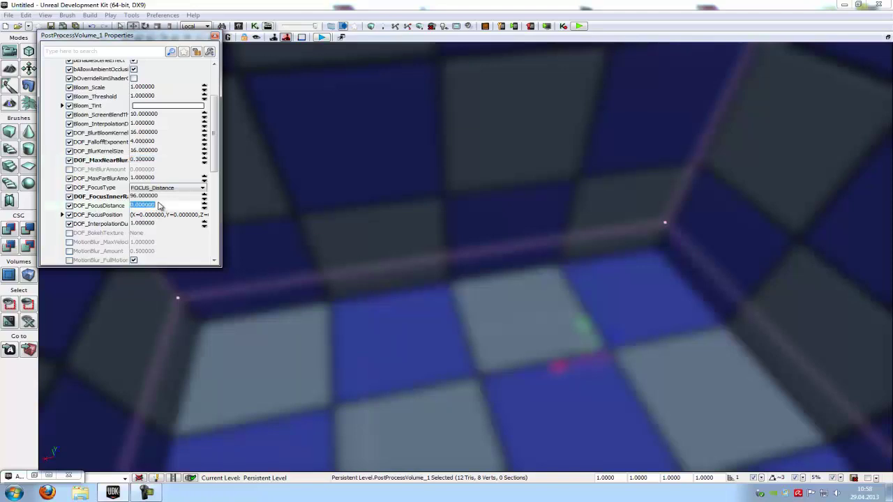
Set the X component of the volume's Scene_HighLights to 2
{"action": "right_click_drag", "start_coordinate": [473, 225], "coordinate": [576, 139]}
{"action": "right_click_drag", "start_coordinate": [337, 191], "coordinate": [357, 186]}
{"action": "left_click_drag", "start_coordinate": [218, 129], "coordinate": [213, 185]}
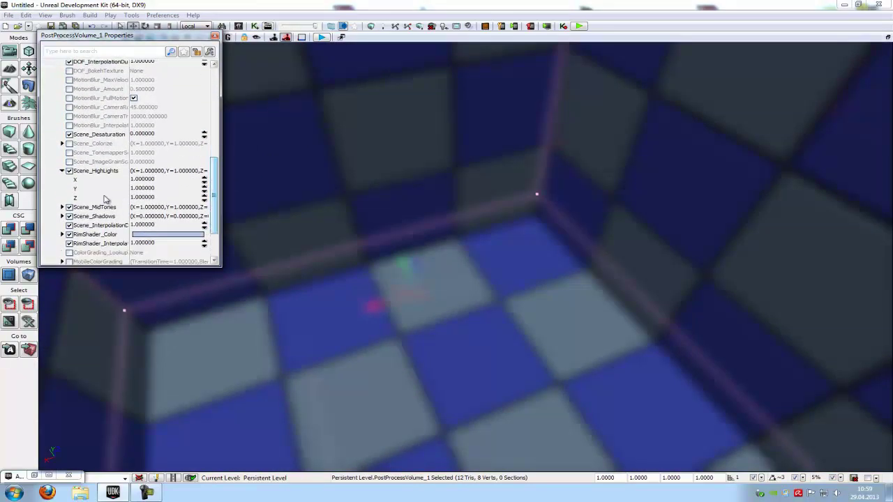
{"action": "left_click", "coordinate": [157, 181]}
{"action": "type", "text": "2"}
{"action": "key", "text": "Return"}
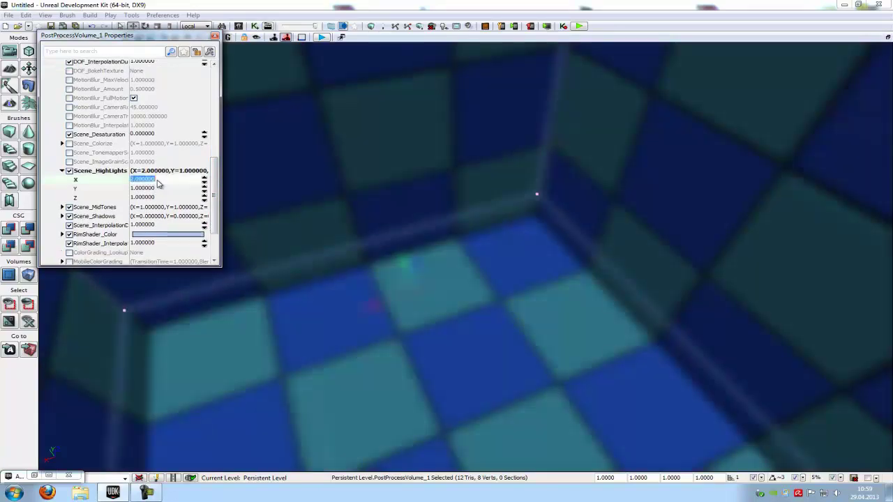
Set the Y and Z components of Scene_HighLights to 2
{"action": "right_click_drag", "start_coordinate": [531, 269], "coordinate": [545, 209]}
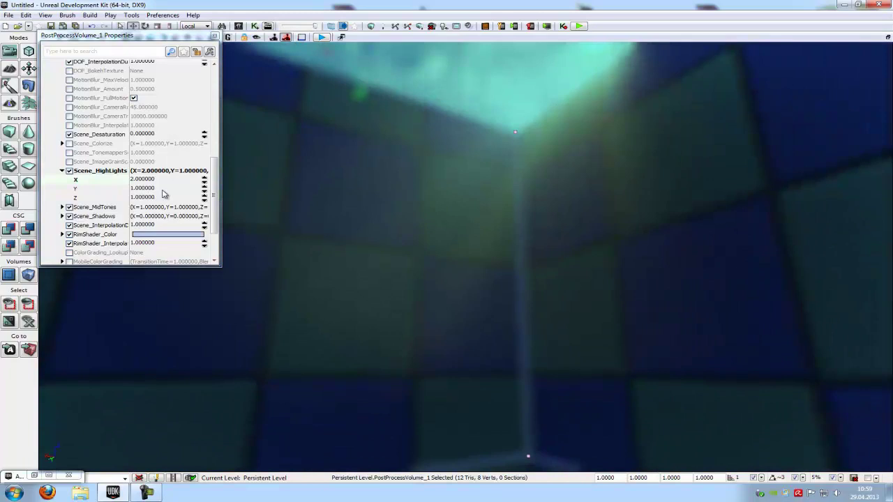
{"action": "left_click", "coordinate": [163, 190]}
{"action": "type", "text": "2"}
{"action": "left_click", "coordinate": [156, 197]}
{"action": "type", "text": "2"}
{"action": "key", "text": "Return"}
Set the X, Y and Z components of Scene_HighLights back to 1 and deselect the volume
{"action": "left_click", "coordinate": [167, 190]}
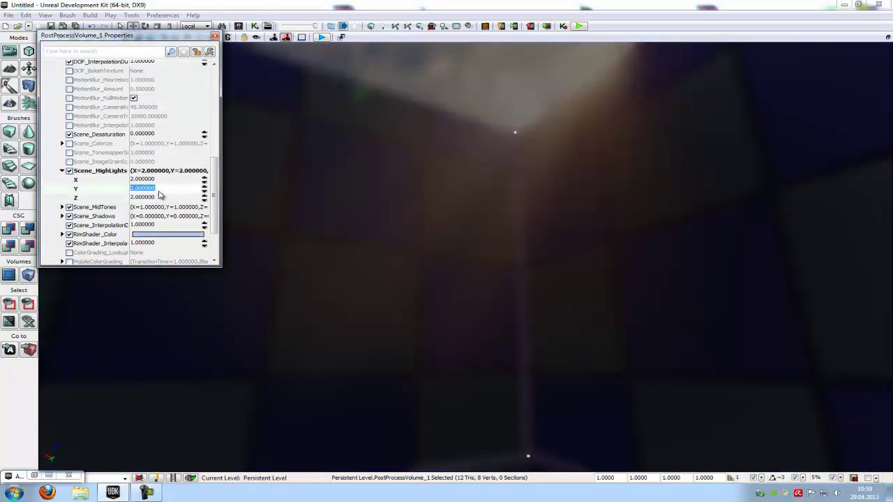
{"action": "left_click", "coordinate": [159, 199]}
{"action": "left_click", "coordinate": [155, 190]}
{"action": "type", "text": "1"}
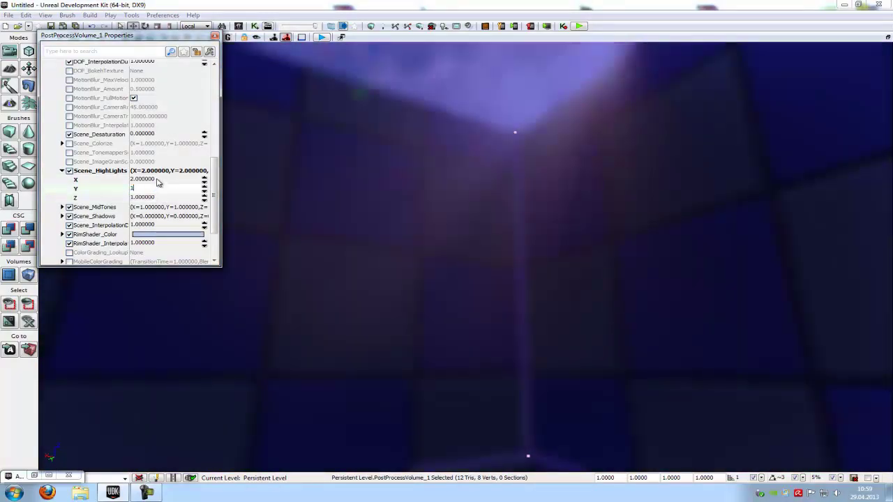
{"action": "left_click", "coordinate": [158, 182]}
{"action": "type", "text": "1"}
{"action": "left_click", "coordinate": [460, 202]}
Close the actor properties and bring the view back outside the box to show it from above
{"action": "right_click_drag", "start_coordinate": [444, 191], "coordinate": [476, 353]}
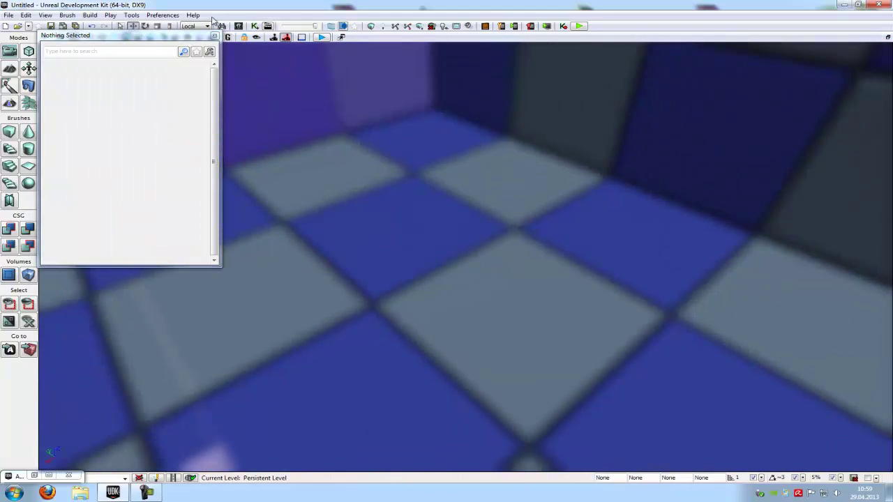
{"action": "left_click", "coordinate": [214, 36]}
{"action": "key", "text": "s"}
{"action": "right_click_drag", "start_coordinate": [432, 157], "coordinate": [401, 198]}
{"action": "scroll", "coordinate": [402, 198], "scroll_direction": "down", "scroll_amount": 5}
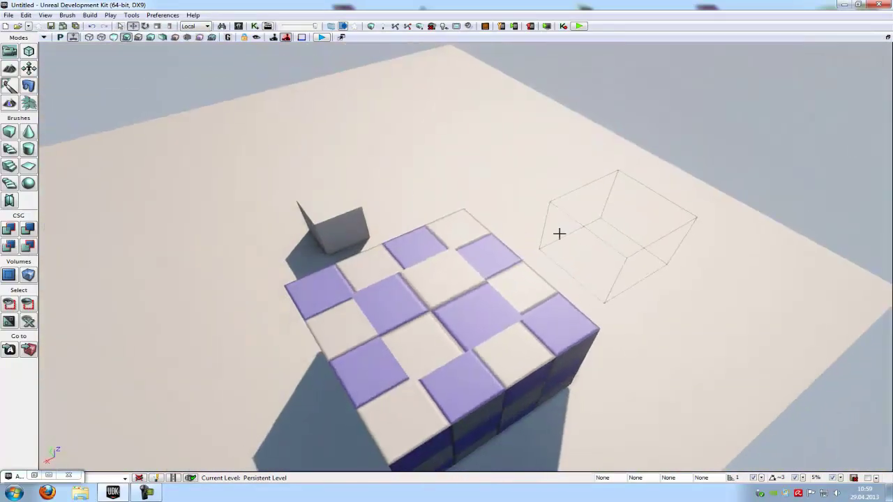
Move the builder brush from beside the box back into the box's hollow interior
{"action": "left_click", "coordinate": [590, 234]}
{"action": "scroll", "coordinate": [591, 233], "scroll_direction": "up", "scroll_amount": 4}
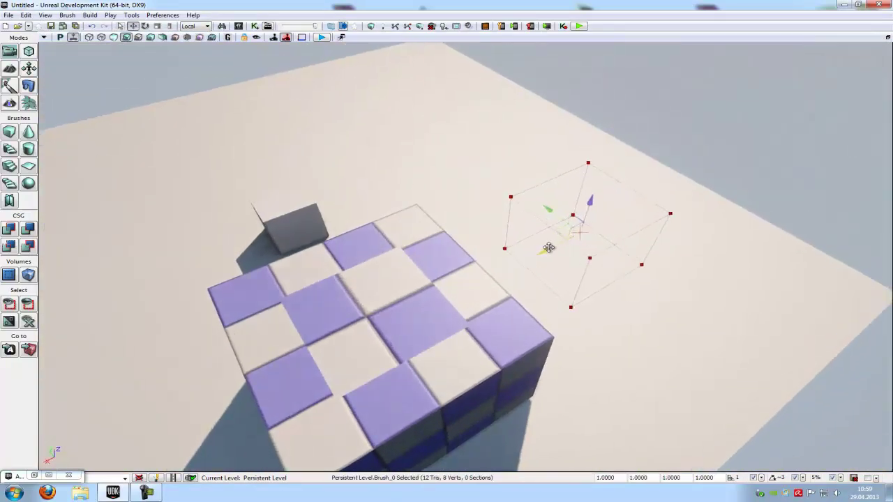
{"action": "mouse_move", "coordinate": [548, 249]}
{"action": "left_mouse_down"}
{"action": "mouse_move", "coordinate": [418, 303]}
{"action": "mouse_move", "coordinate": [332, 358]}
{"action": "left_mouse_up"}
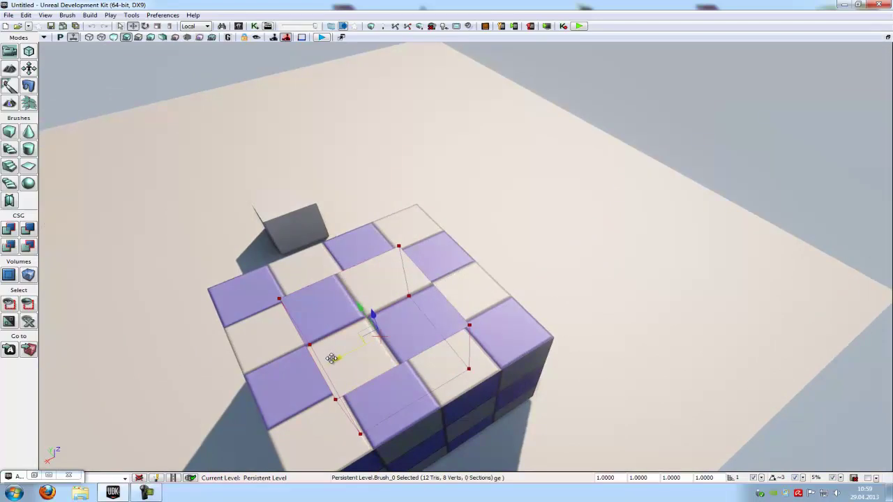
{"action": "mouse_move", "coordinate": [333, 359]}
{"action": "right_mouse_down"}
{"action": "mouse_move", "coordinate": [416, 351]}
{"action": "mouse_move", "coordinate": [401, 346]}
{"action": "right_mouse_up"}
Add a UTWaterVolume from the builder brush inside the box and move the brush away beyond the box
{"action": "left_click", "coordinate": [28, 275]}
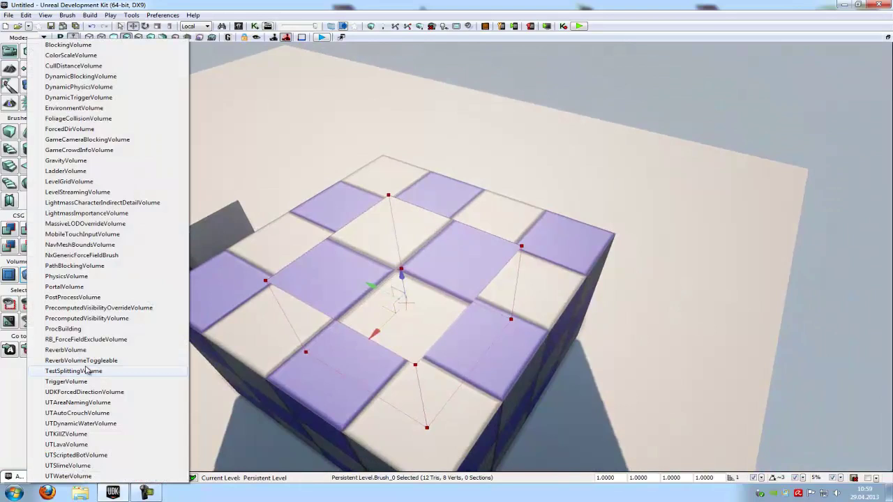
{"action": "left_click", "coordinate": [70, 475]}
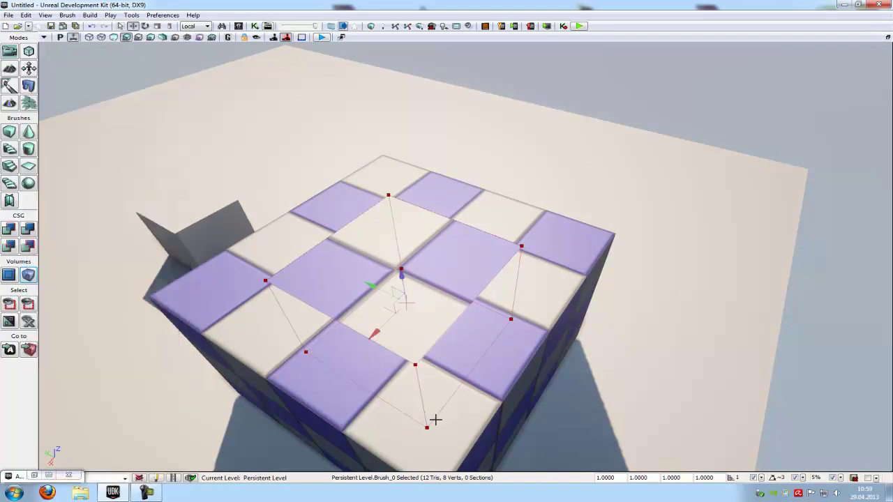
{"action": "mouse_move", "coordinate": [377, 337]}
{"action": "left_mouse_down"}
{"action": "mouse_move", "coordinate": [395, 302]}
{"action": "mouse_move", "coordinate": [579, 111]}
{"action": "left_mouse_up"}
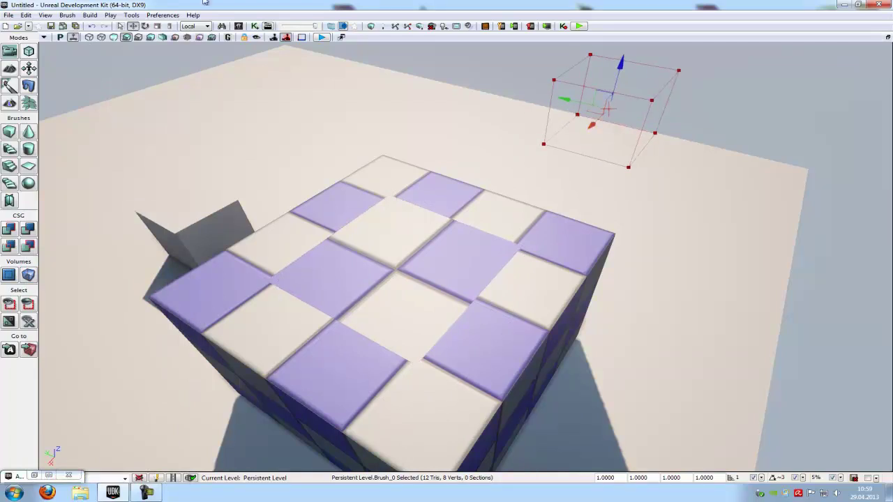
Limit the content browser's "water" search to Materials and select the M_FluidActor_Water material
{"action": "left_click", "coordinate": [46, 476]}
{"action": "left_click", "coordinate": [439, 379]}
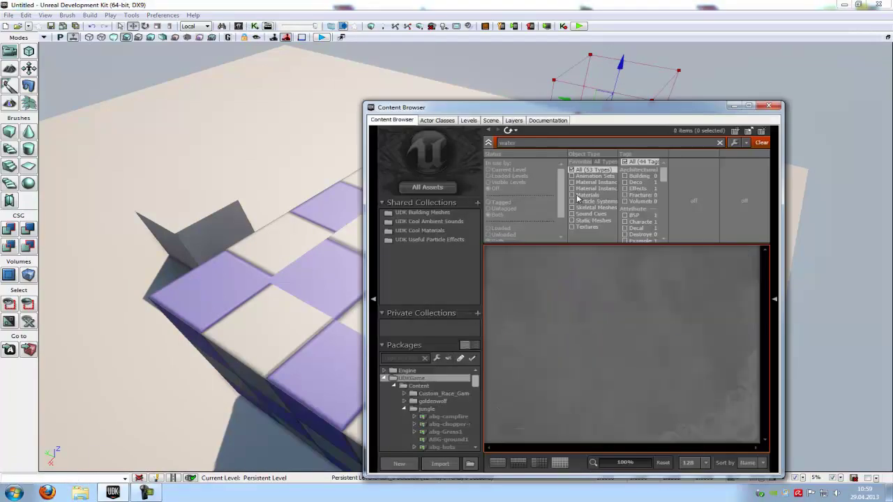
{"action": "left_click", "coordinate": [572, 195]}
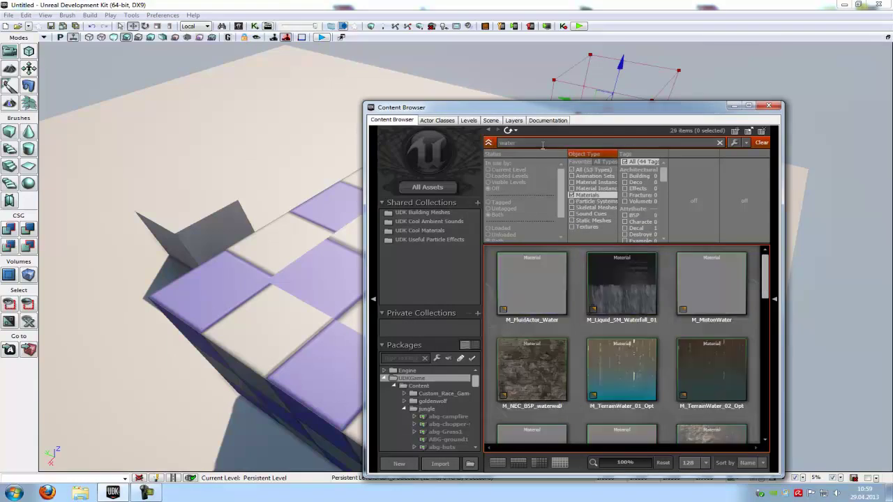
{"action": "left_click", "coordinate": [708, 294]}
{"action": "scroll", "coordinate": [705, 293], "scroll_direction": "down", "scroll_amount": 5}
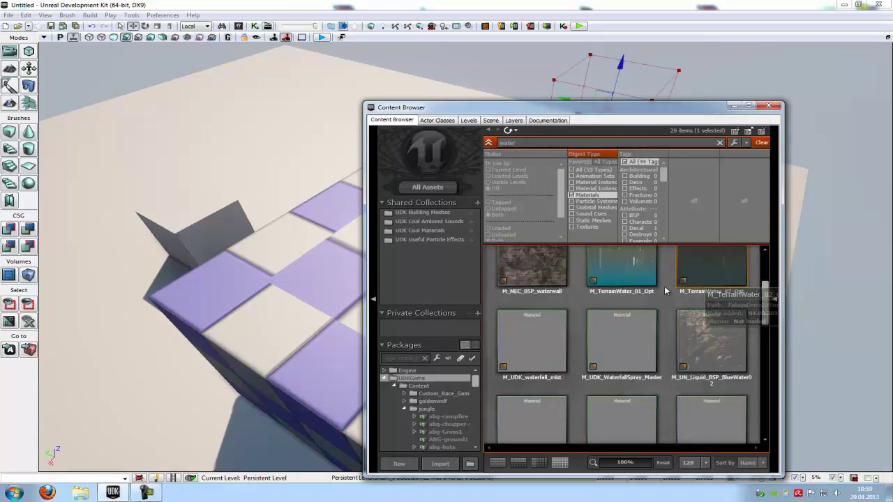
{"action": "scroll", "coordinate": [668, 275], "scroll_direction": "down", "scroll_amount": 7}
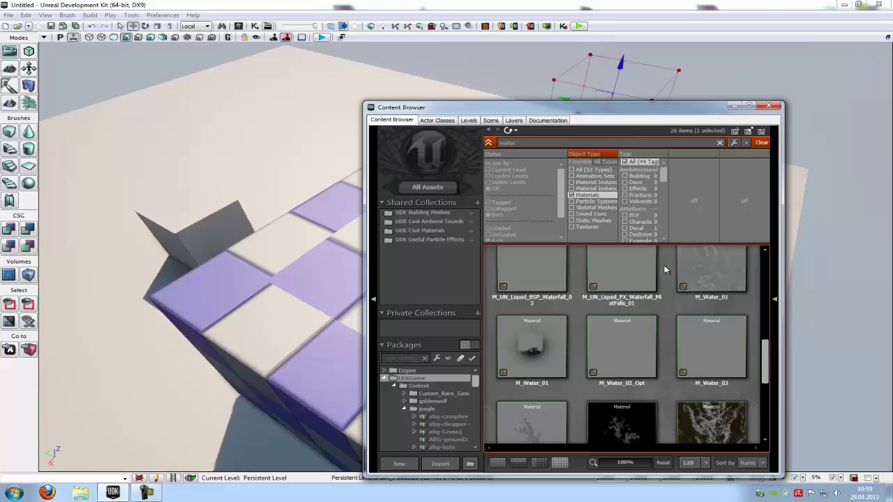
{"action": "scroll", "coordinate": [667, 278], "scroll_direction": "up", "scroll_amount": 14}
{"action": "scroll", "coordinate": [668, 281], "scroll_direction": "up", "scroll_amount": 1}
{"action": "left_click", "coordinate": [530, 286]}
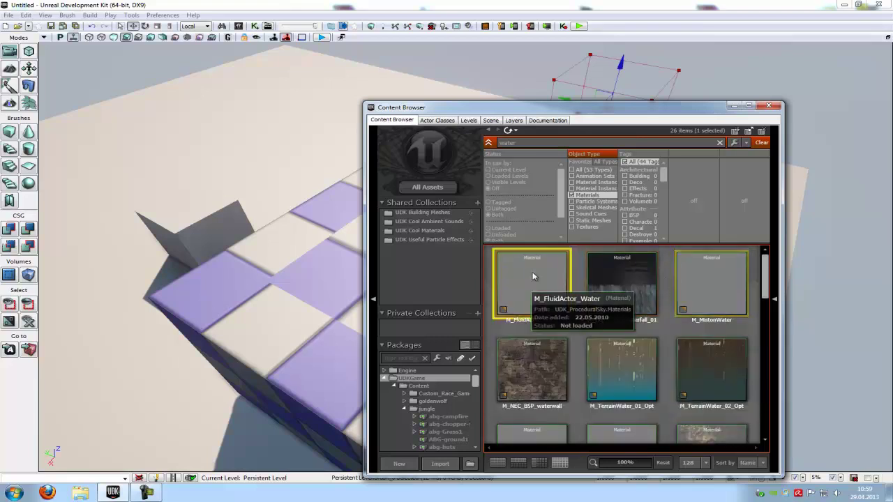
Apply M_FluidActor_Water to the fluid surface in the box and close the content browser
{"action": "left_click_drag", "start_coordinate": [573, 107], "coordinate": [762, 64]}
{"action": "left_click_drag", "start_coordinate": [721, 245], "coordinate": [435, 279]}
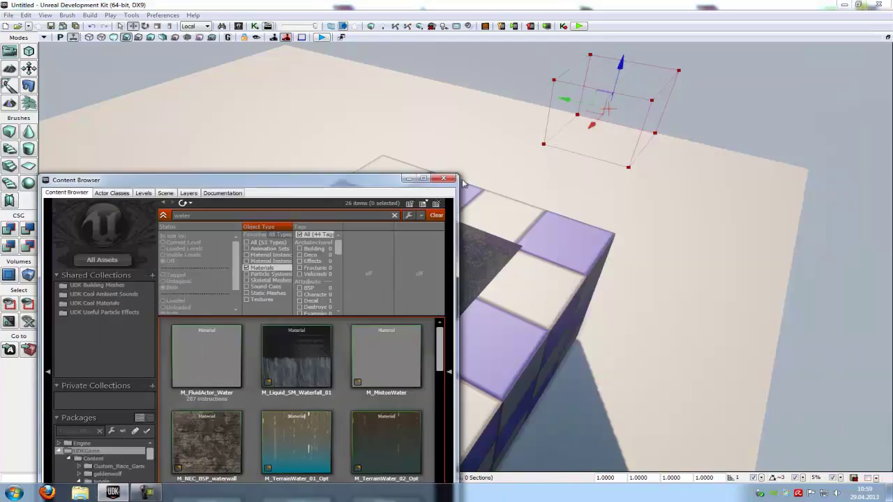
{"action": "left_click", "coordinate": [421, 179]}
{"action": "left_click", "coordinate": [859, 5]}
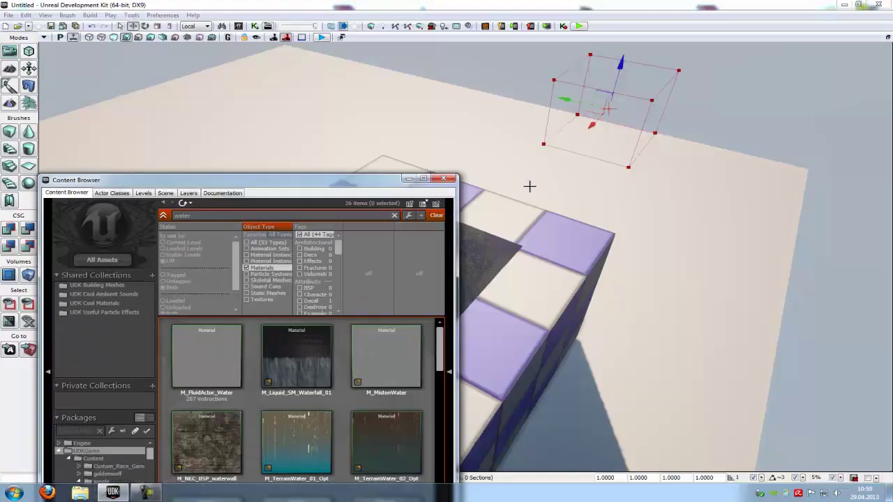
{"action": "left_click", "coordinate": [443, 180]}
Open the world properties and set DefaultGameType to UTDeathmatch
{"action": "left_click", "coordinate": [47, 15]}
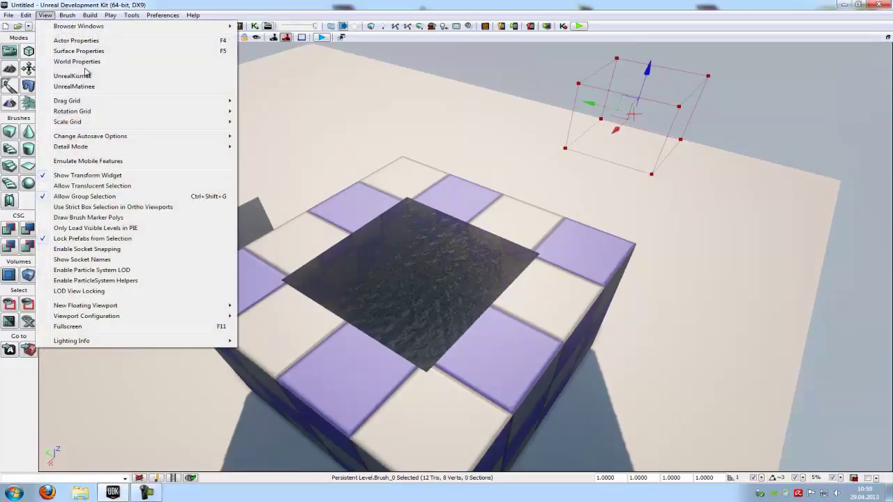
{"action": "left_click", "coordinate": [87, 67]}
{"action": "left_click", "coordinate": [164, 145]}
{"action": "left_click", "coordinate": [150, 216]}
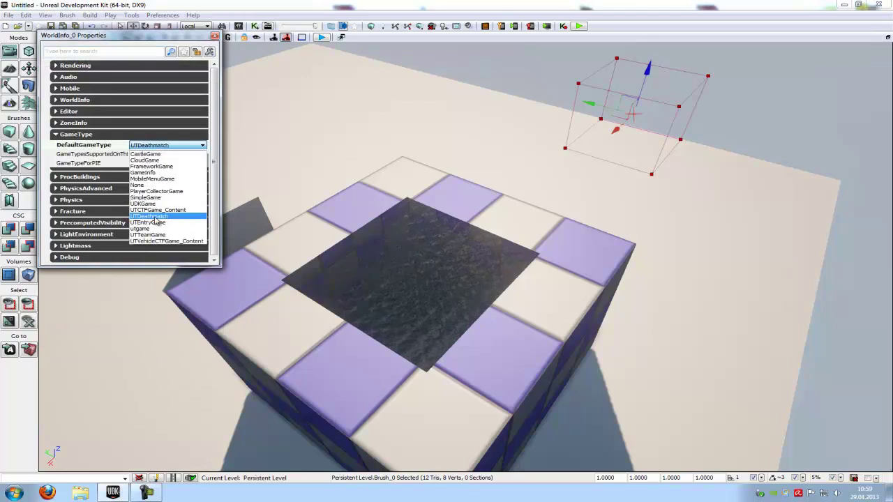
Play the level from beside the pool, walk around to check the water, and leave the preview
{"action": "right_click", "coordinate": [456, 444]}
{"action": "left_click", "coordinate": [484, 424]}
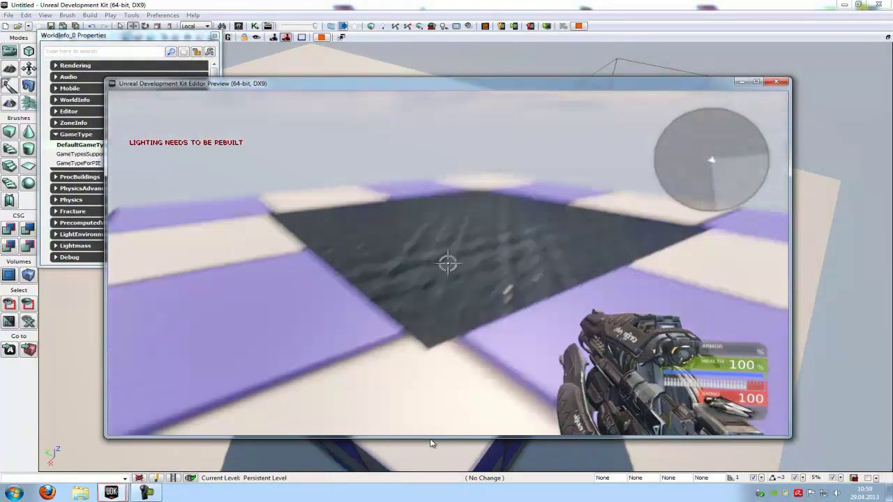
{"action": "key", "text": "w"}
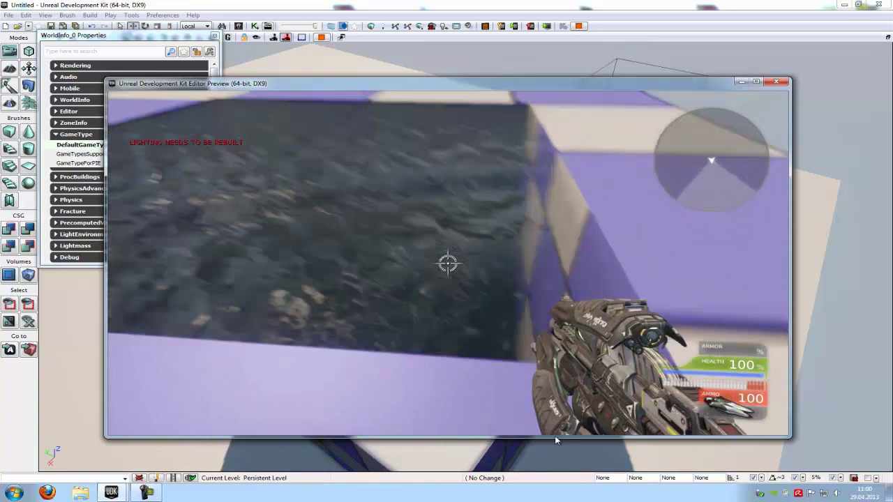
{"action": "key", "text": "d"}
{"action": "key", "text": "a"}
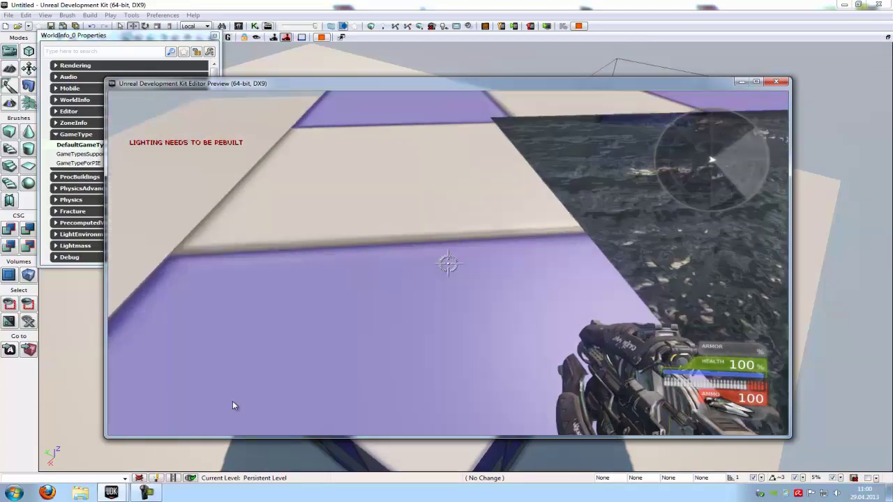
{"action": "key", "text": "d"}
{"action": "key", "text": "Escape"}
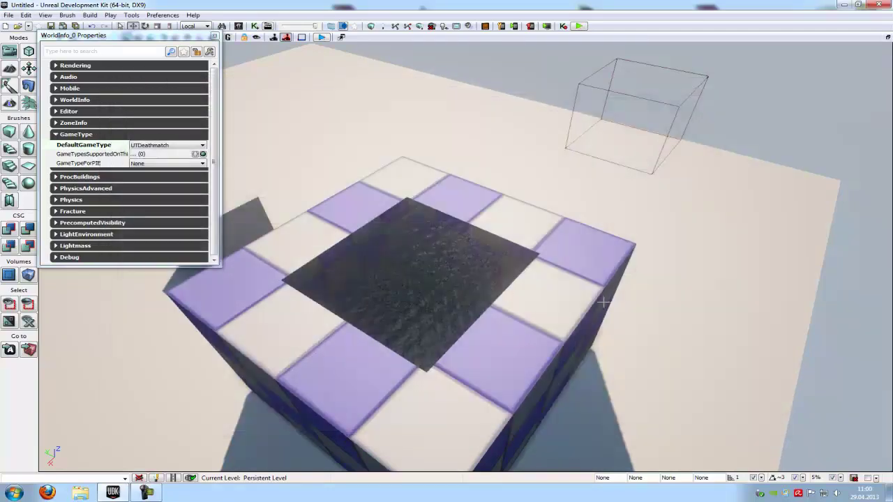
Close the world properties and undo the recent game type and fluid surface material changes
{"action": "left_click_drag", "start_coordinate": [533, 300], "coordinate": [269, 12]}
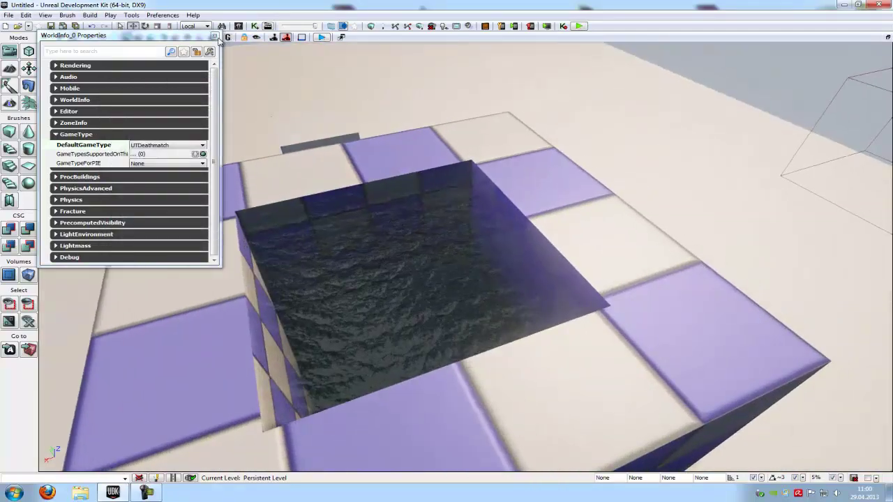
{"action": "left_click", "coordinate": [213, 38]}
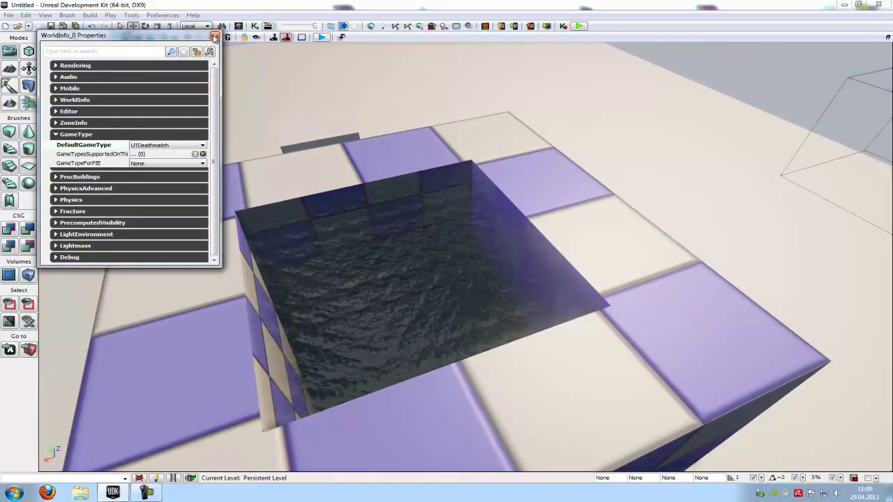
{"action": "left_click", "coordinate": [216, 35]}
{"action": "left_click", "coordinate": [494, 155]}
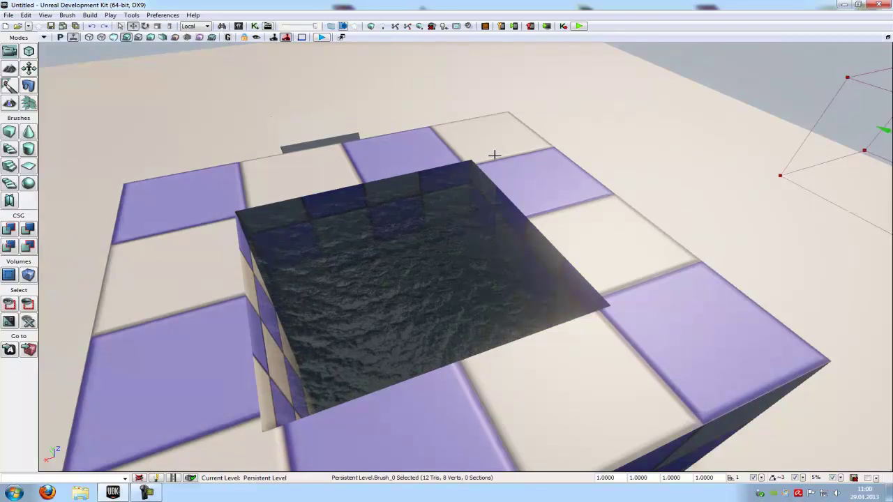
{"action": "key", "text": "ctrl+z"}
Select the fluid surface, adjust its position, and scale it uniformly to about 1.10 to widen it toward the pool's walls
{"action": "left_click", "coordinate": [427, 272]}
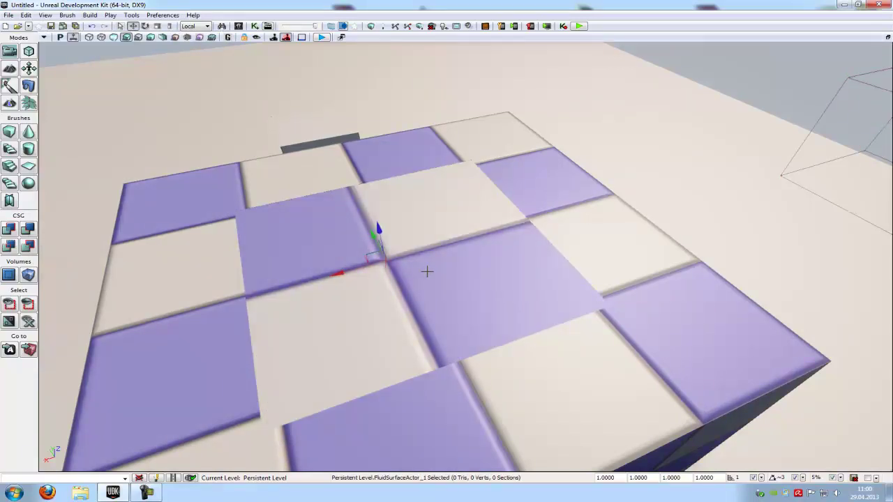
{"action": "left_click_drag", "start_coordinate": [331, 275], "coordinate": [312, 270]}
{"action": "scroll", "coordinate": [331, 276], "scroll_direction": "up", "scroll_amount": 4}
{"action": "scroll", "coordinate": [331, 275], "scroll_direction": "down", "scroll_amount": 2}
{"action": "left_click", "coordinate": [132, 26]}
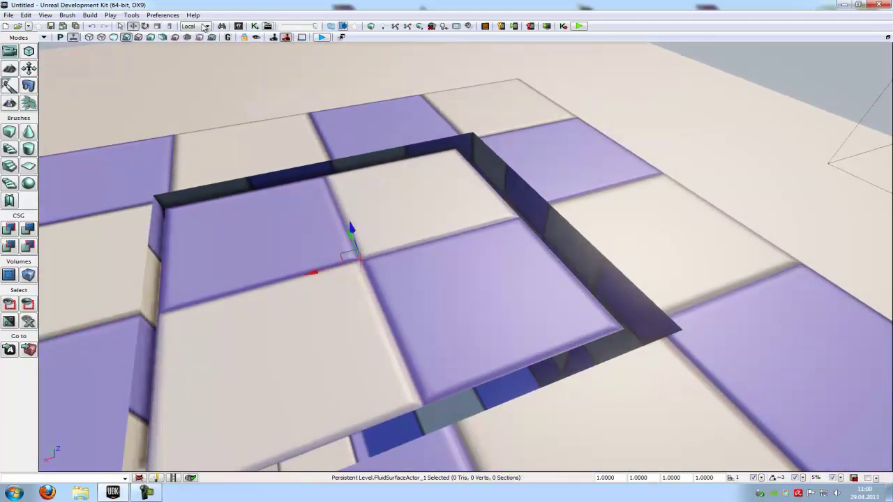
{"action": "left_click", "coordinate": [145, 26]}
{"action": "left_click_drag", "start_coordinate": [308, 273], "coordinate": [307, 273], "text": "ctrl"}
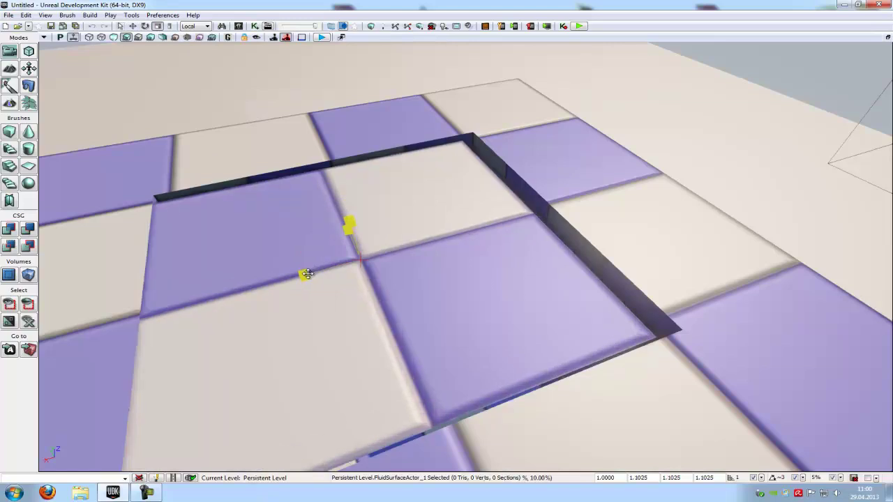
Shift the fluid surface within the opening and stretch it along X to about 1.09 so it covers the pool
{"action": "scroll", "coordinate": [308, 274], "scroll_direction": "down", "scroll_amount": 3}
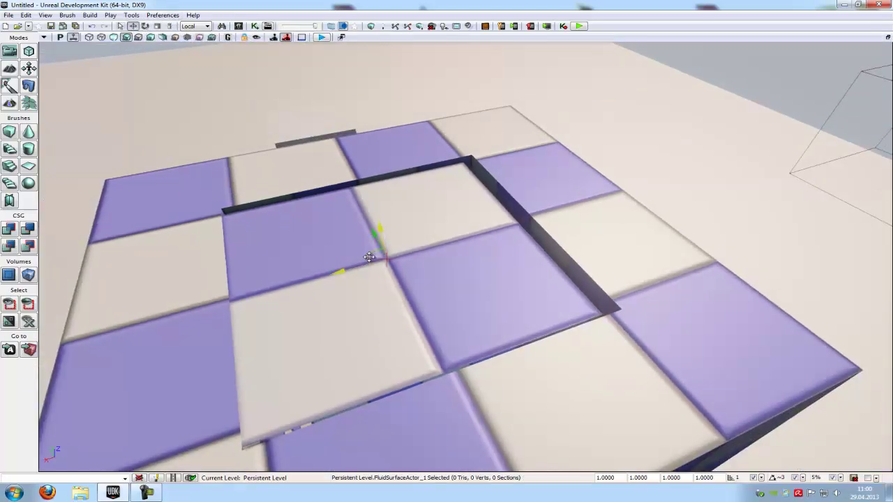
{"action": "left_click_drag", "start_coordinate": [351, 267], "coordinate": [447, 259]}
{"action": "left_click", "coordinate": [159, 26]}
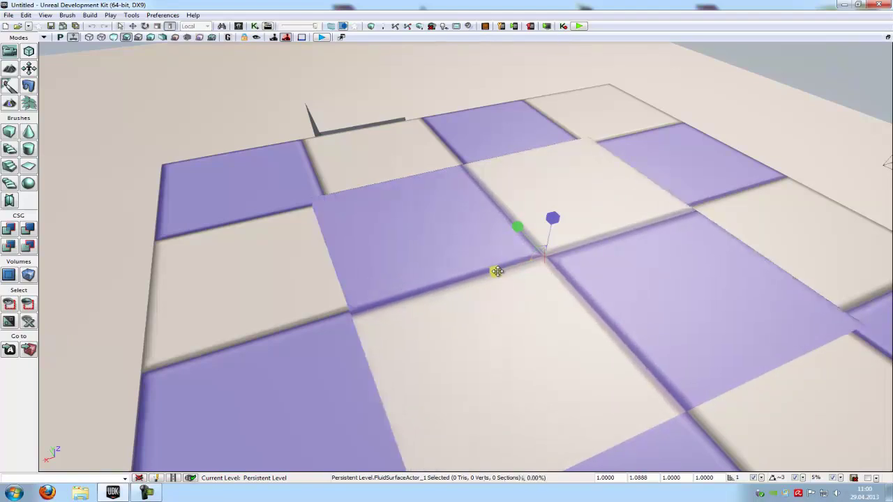
Apply the M_FluidActor_Water material to the enlarged fluid surface and close the content browser
{"action": "left_click", "coordinate": [239, 26]}
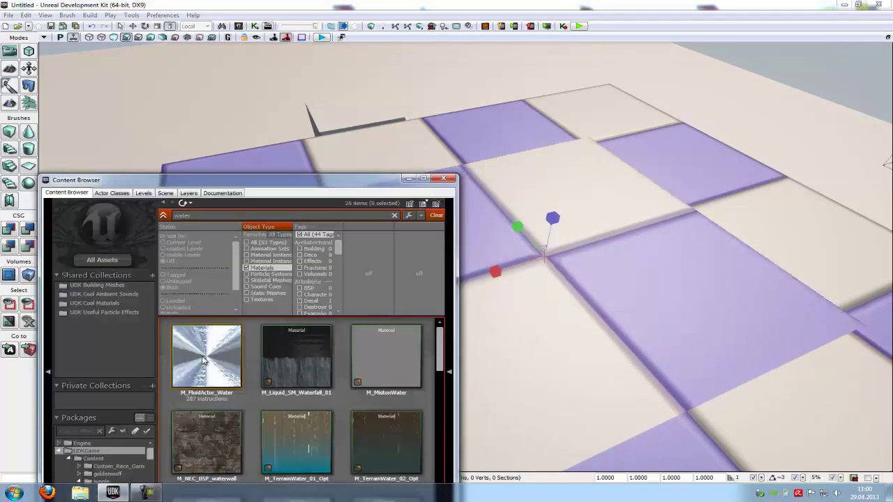
{"action": "left_click_drag", "start_coordinate": [225, 352], "coordinate": [573, 356]}
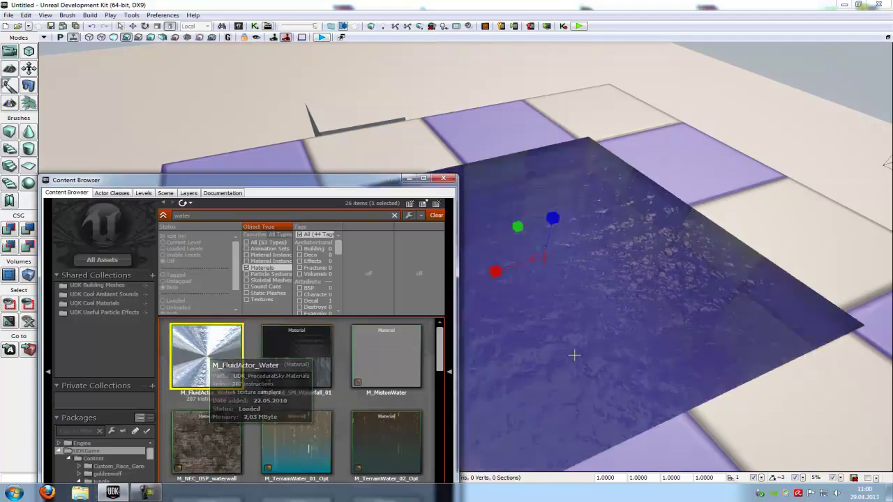
{"action": "left_click", "coordinate": [444, 179]}
Play the level from beside the box to view the resized water surface, and exit the preview
{"action": "right_click", "coordinate": [218, 191]}
{"action": "left_click", "coordinate": [255, 402]}
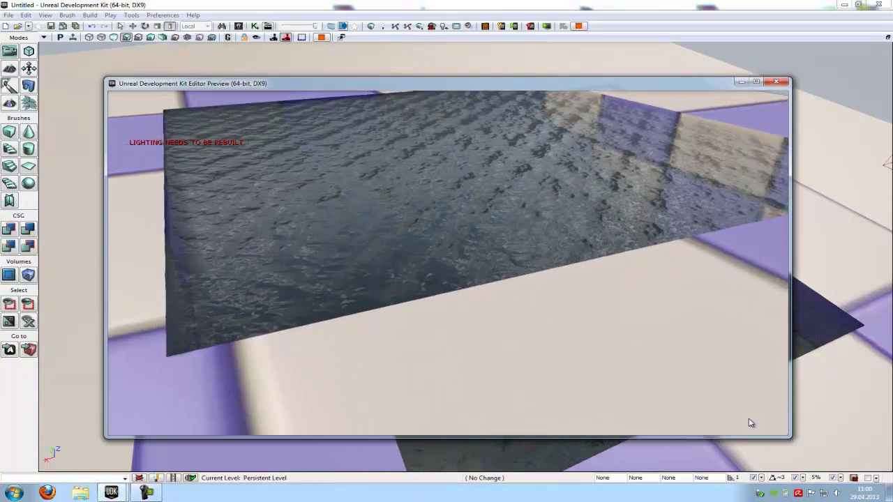
{"action": "key", "text": "Escape"}
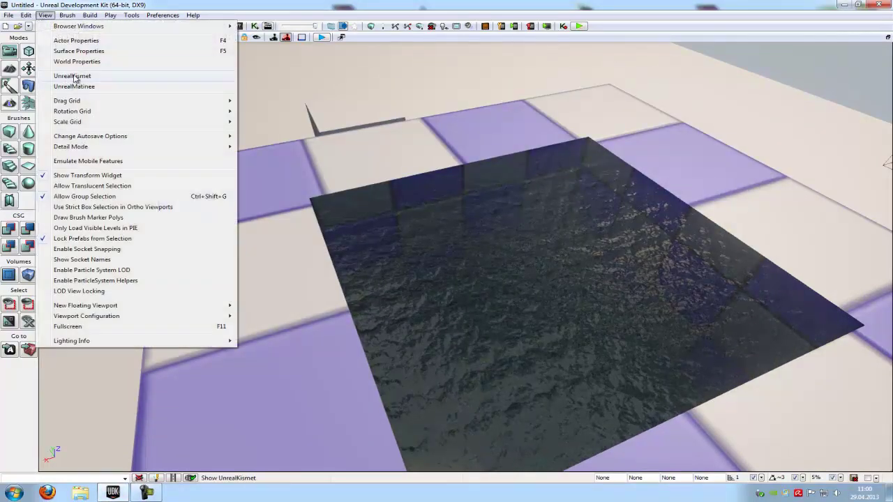
Set the world's DefaultGameType to UTDeathmatch again and start playing from beside the pool
{"action": "left_click", "coordinate": [82, 61]}
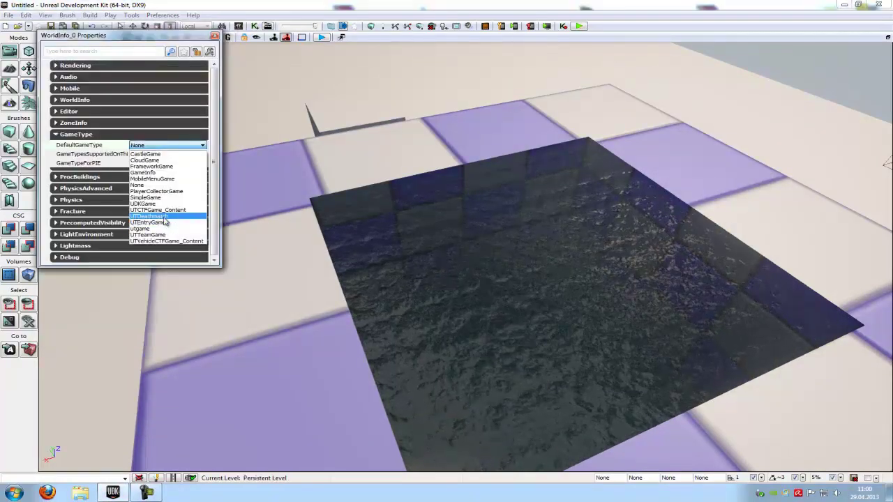
{"action": "left_click", "coordinate": [286, 371]}
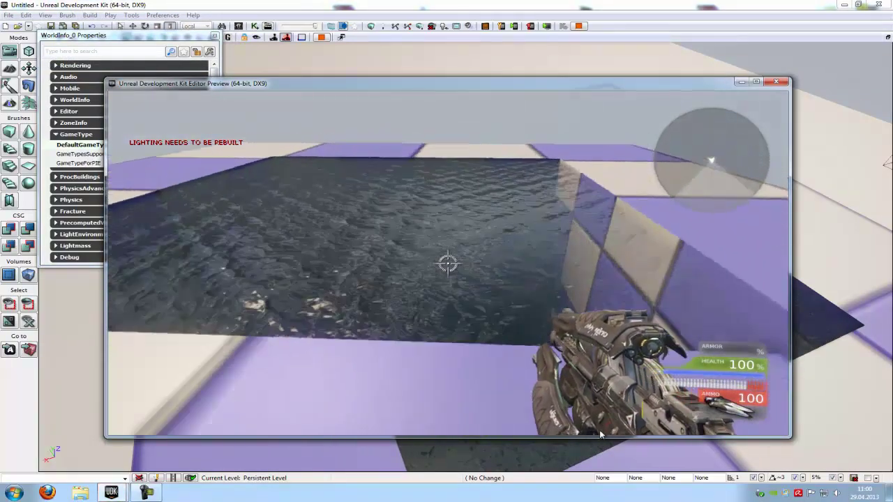
Fire at the water surface in the preview, walk into the pool and examine the underwater view
{"action": "left_click", "coordinate": [604, 433]}
{"action": "key", "text": "w"}
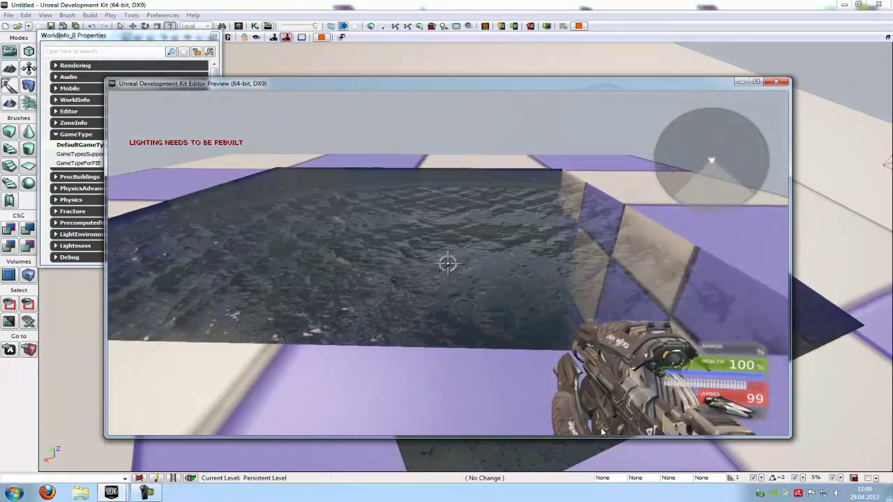
{"action": "key", "text": "w"}
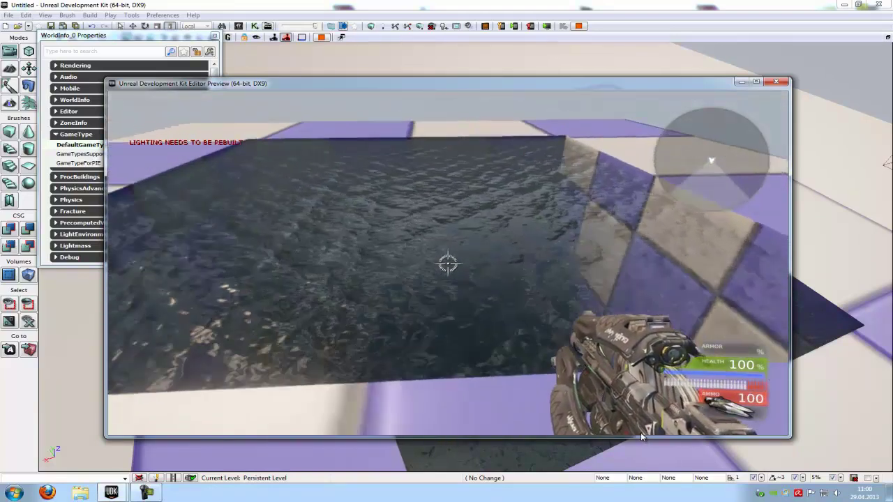
{"action": "key", "text": "w"}
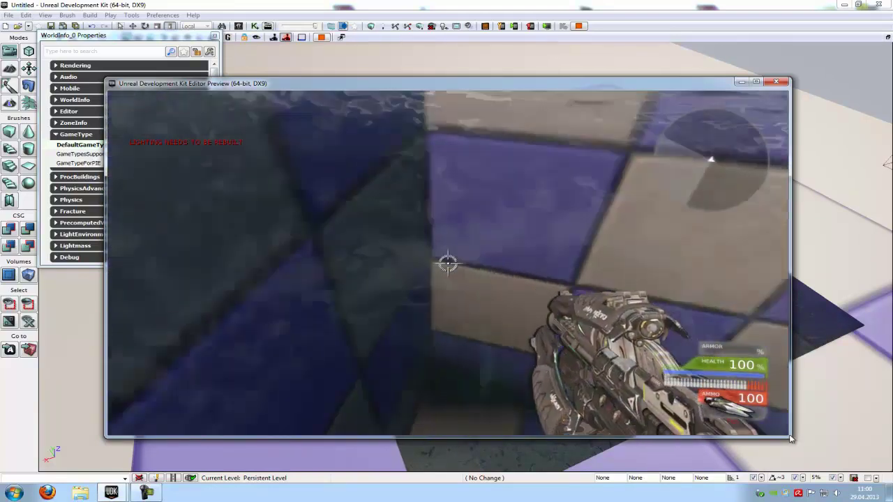
Move in and out of the pool in the preview to examine the water surface, walls and floor, and exit the preview
{"action": "key", "text": "w"}
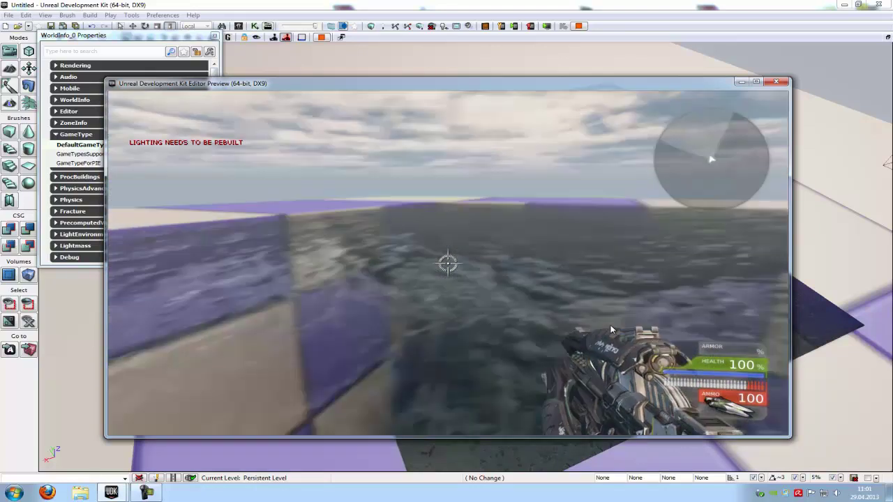
{"action": "key", "text": "w"}
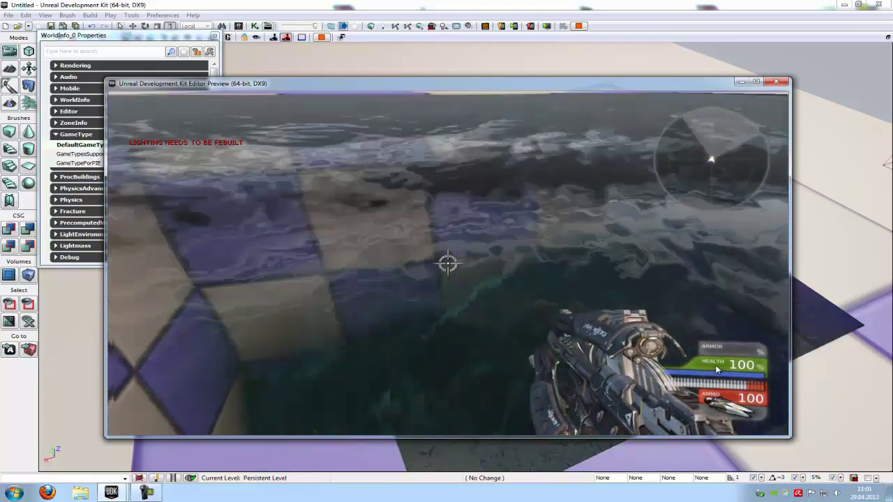
{"action": "key", "text": "w"}
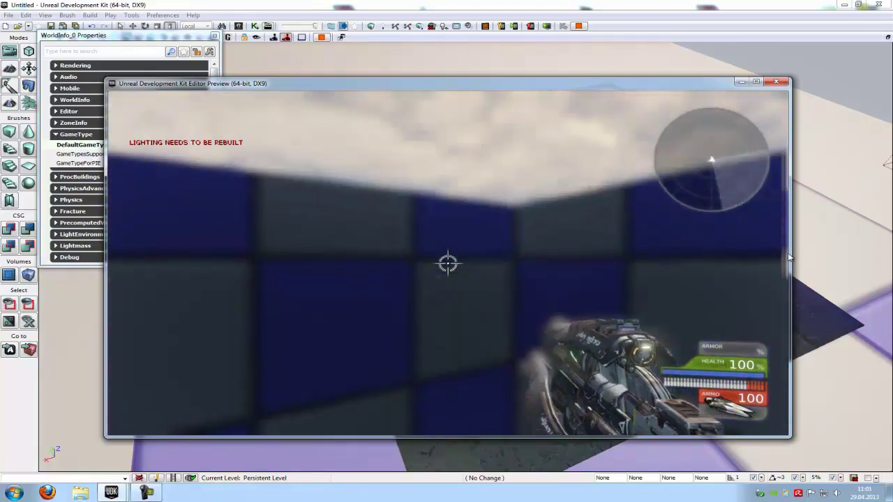
{"action": "key", "text": "w"}
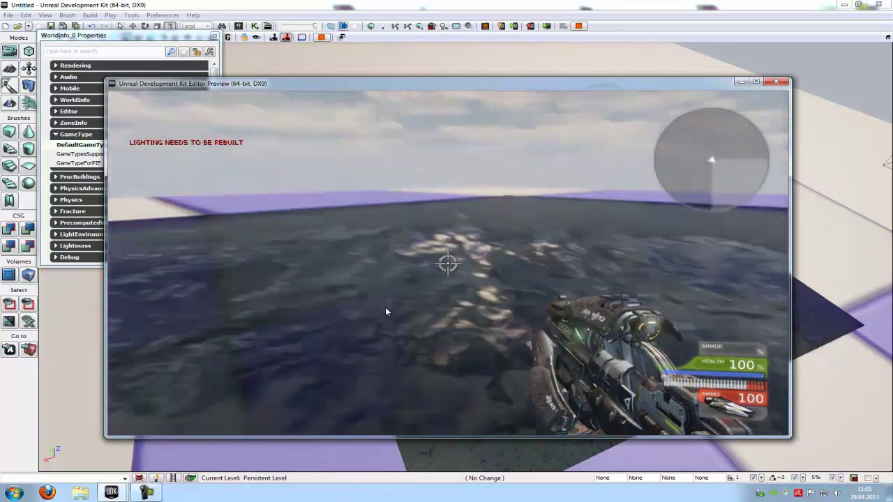
{"action": "left_click", "coordinate": [585, 301]}
{"action": "key", "text": "w"}
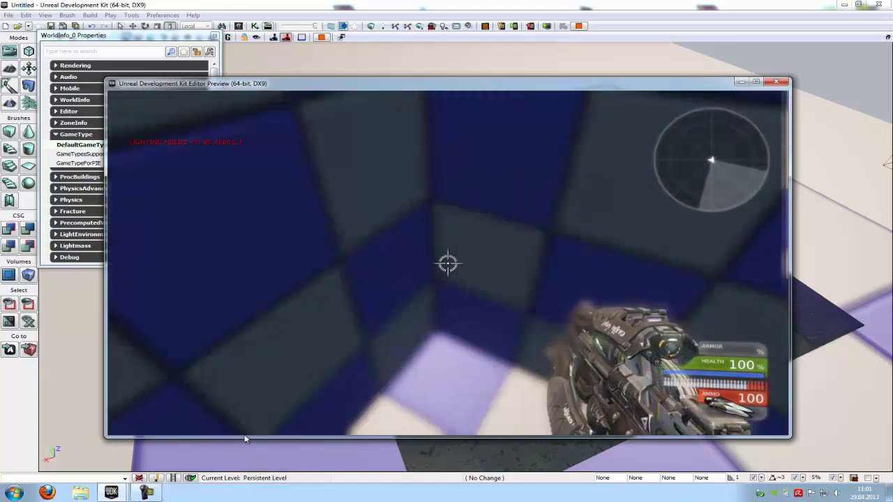
{"action": "key", "text": "w"}
{"action": "key", "text": "w"}
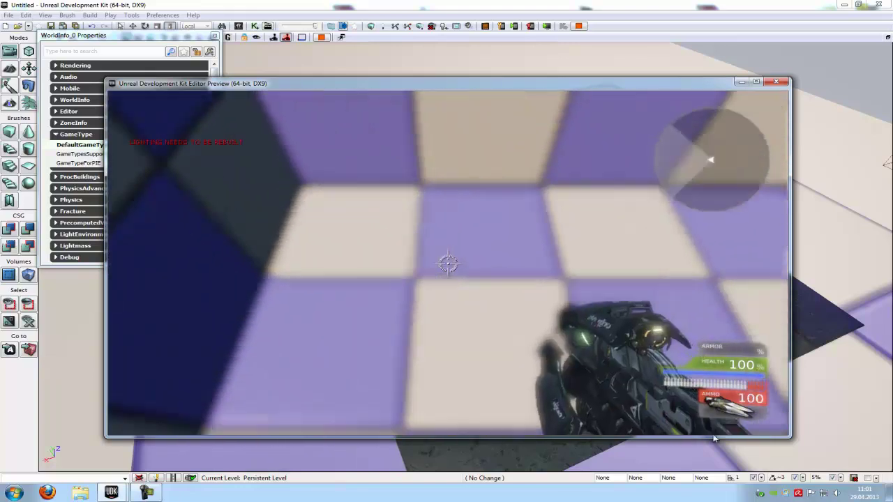
{"action": "key", "text": "w"}
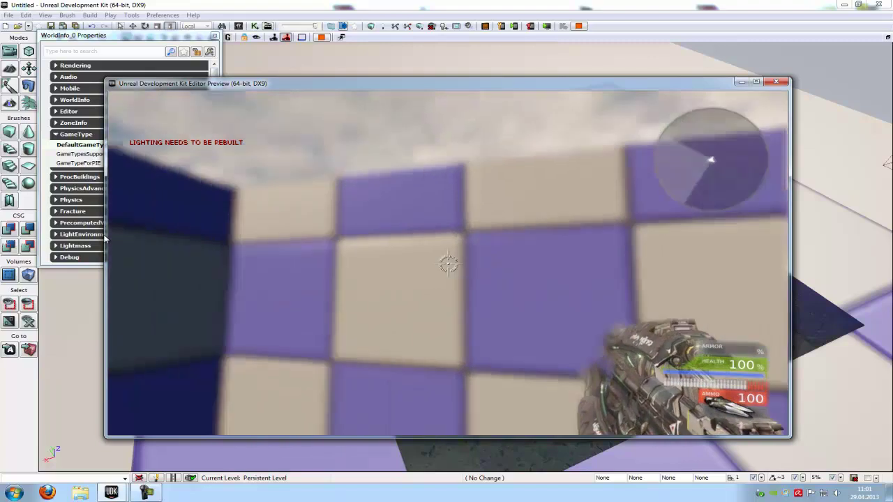
{"action": "key", "text": "w"}
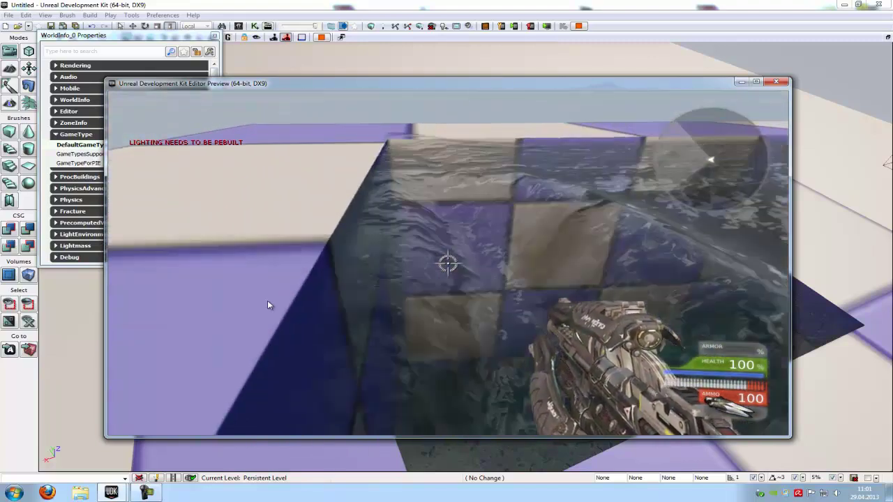
{"action": "key", "text": "Escape"}
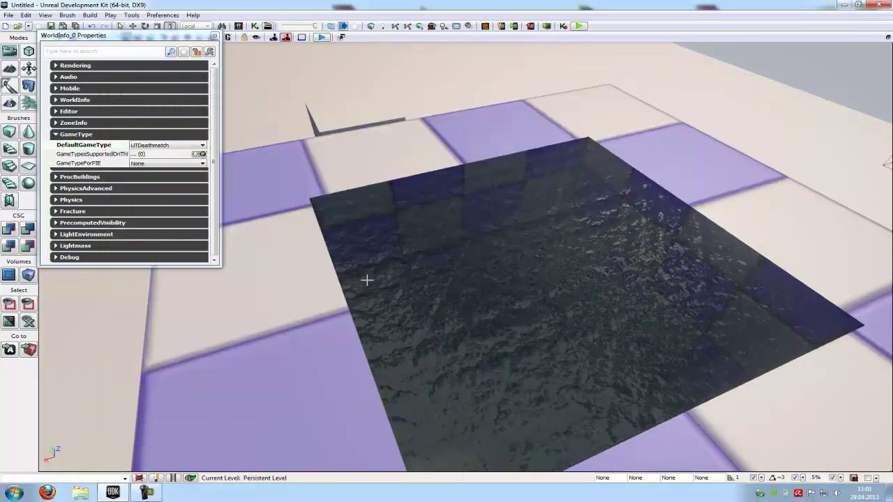